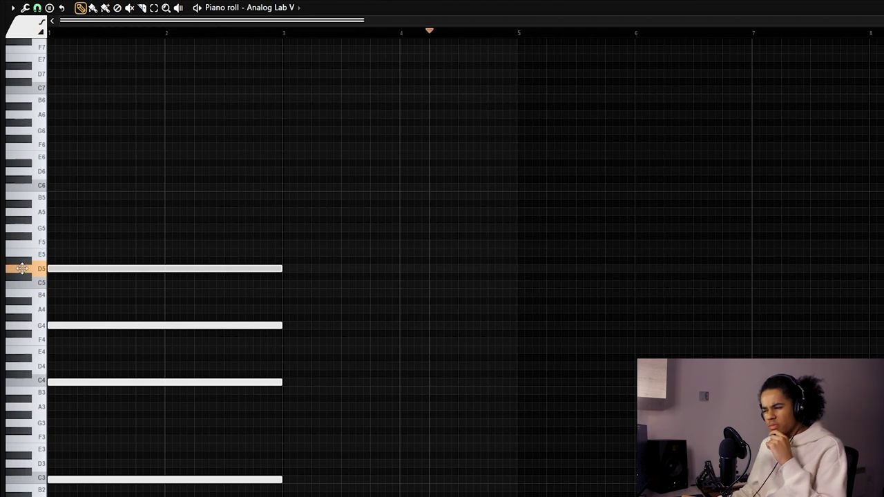
Add a two-bar D#5 note at bar 1 and an A#4 note from the middle of bar 2, and play back the chord.
drag(109, 270, 21, 260)
drag(237, 298, 223, 281)
drag(422, 286, 226, 300)
key(space)
click(50, 32)
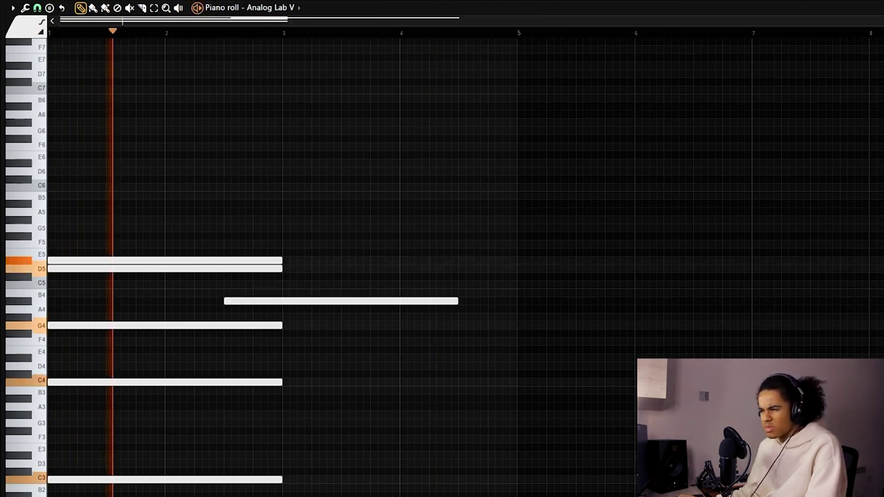
End the A#4 note at bar 3 and start the second chord there with G#3, F4 and G#4 notes.
scroll(466, 267, up, 3)
drag(448, 265, 306, 244)
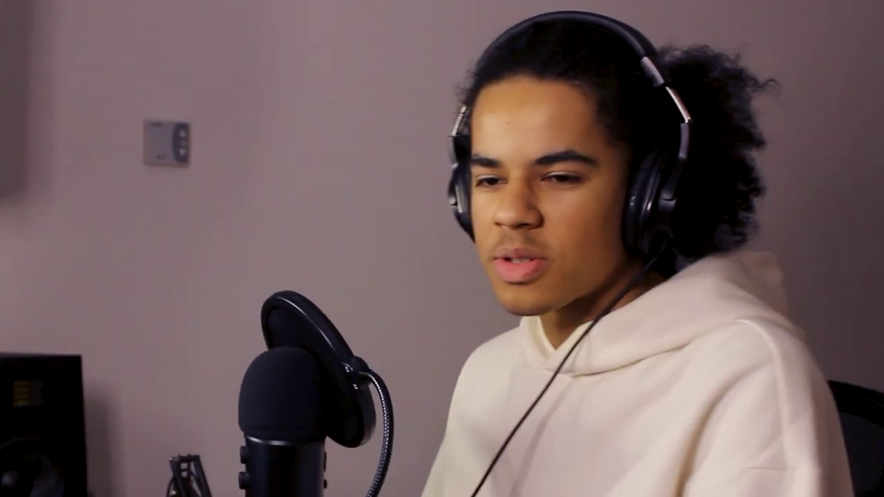
drag(287, 430, 282, 430)
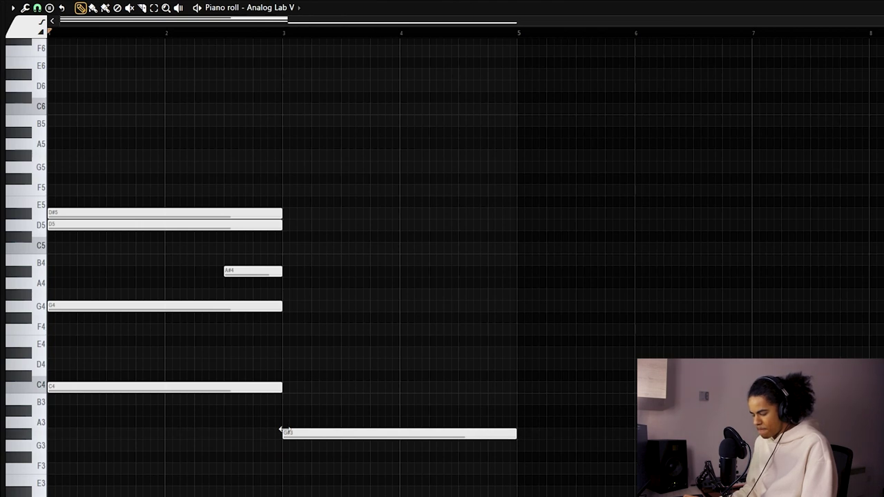
drag(299, 317, 301, 333)
mouse_move(297, 282)
mouse_down()
mouse_move(312, 281)
mouse_move(315, 296)
mouse_up()
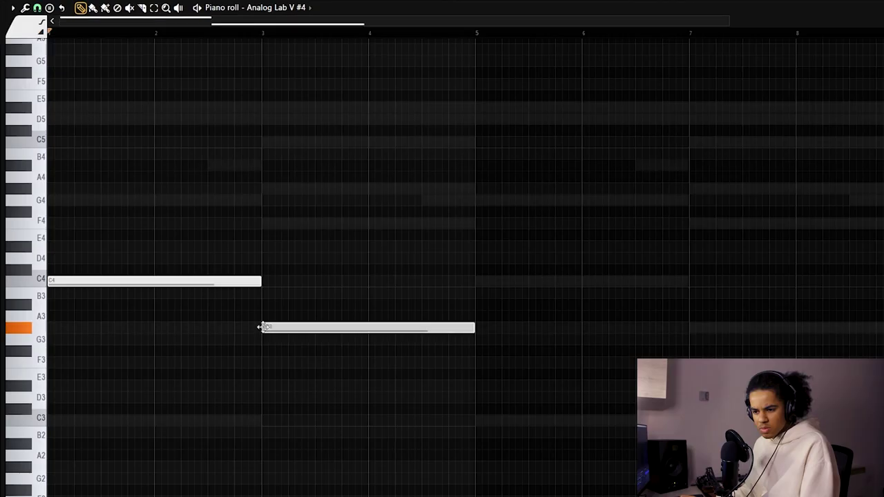
Transpose the C4 note in bars 1–2 of Analog Lab V #4 down an octave to C3 and play it back.
key(space)
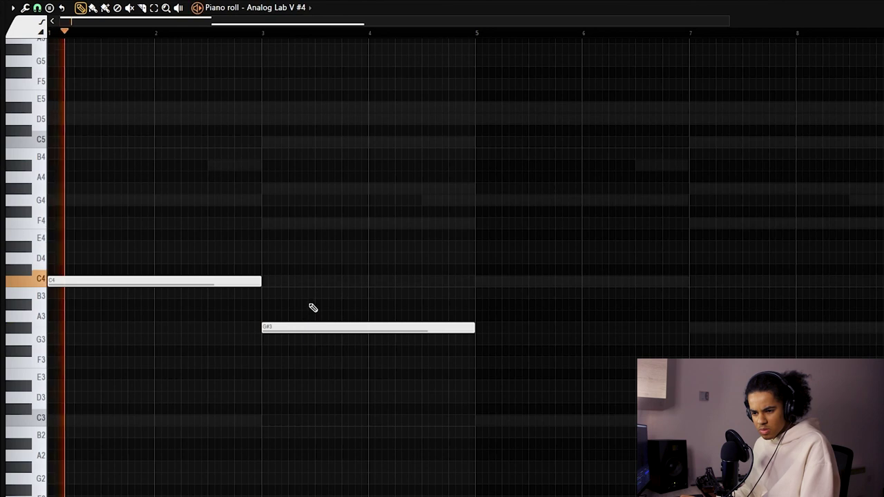
key(space)
drag(222, 240, 213, 309)
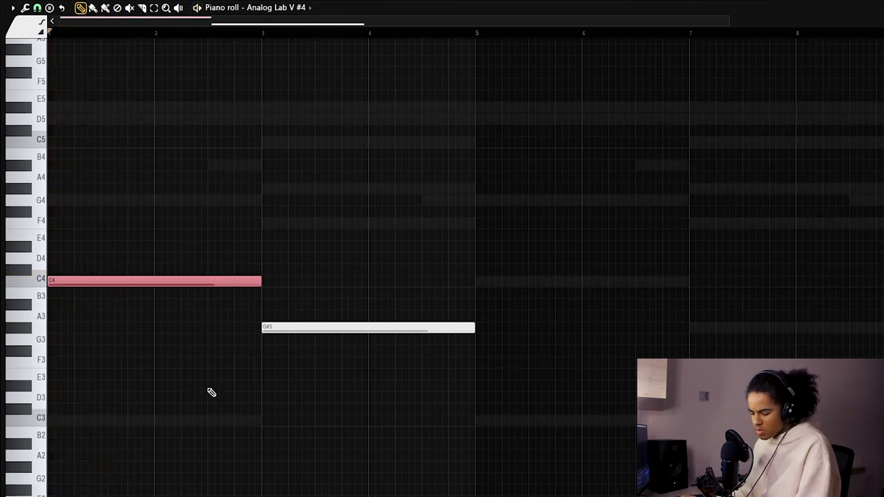
key(ctrl+Down)
key(space)
ctrl+click(257, 211)
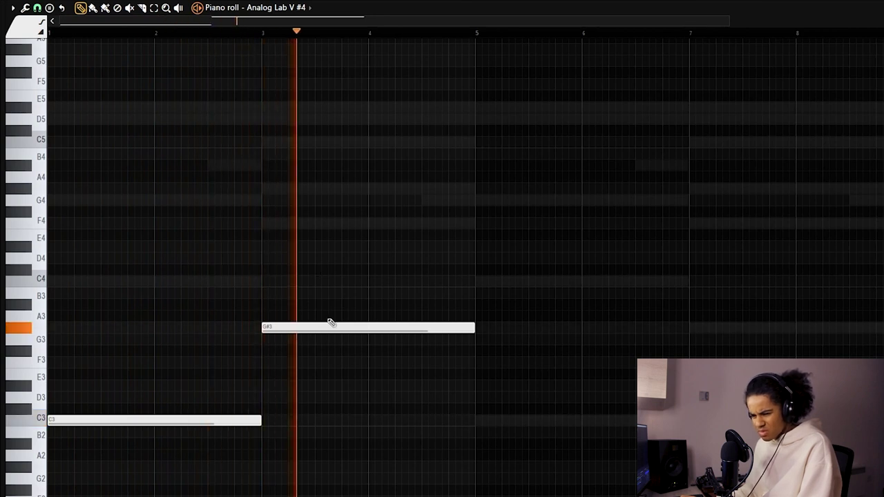
Duplicate the C3 and G#3 notes so they repeat from bar 5 to bar 9.
key(ctrl+b)
scroll(405, 136, down, 3)
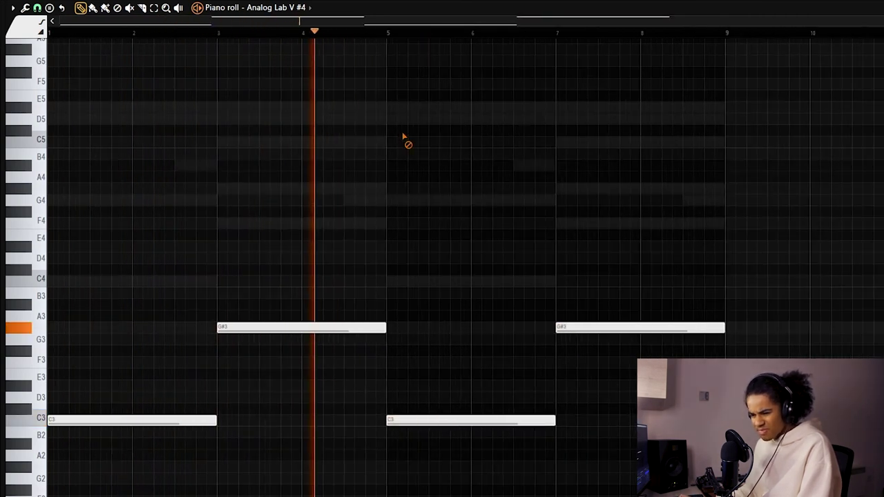
key(space)
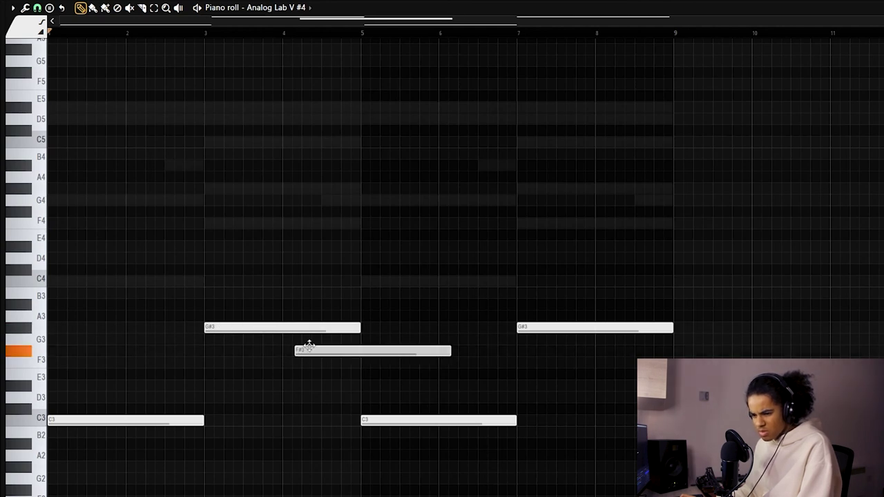
Raise the extra note in bar 4 to G3 and shift the whole part by octaves until it starts on C4.
drag(309, 346, 318, 340)
key(ctrl+Up)
key(ctrl+Up)
scroll(293, 148, up, 3)
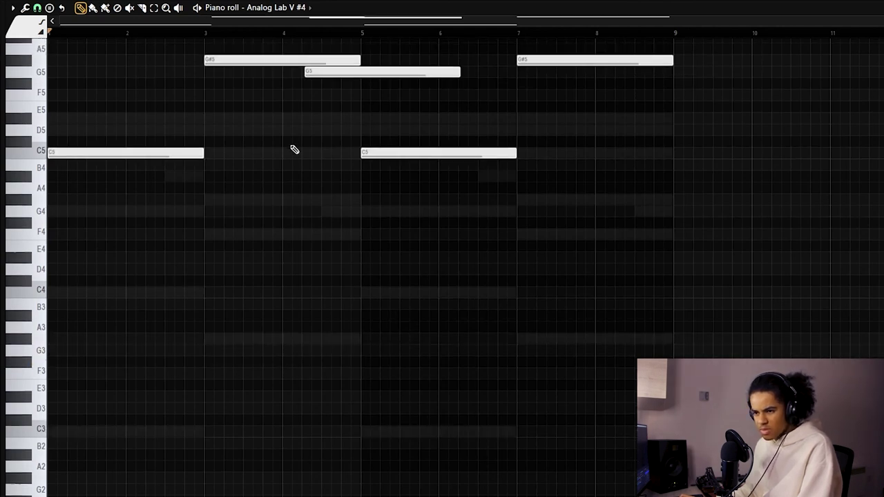
key(ctrl+Down)
key(ctrl+Down)
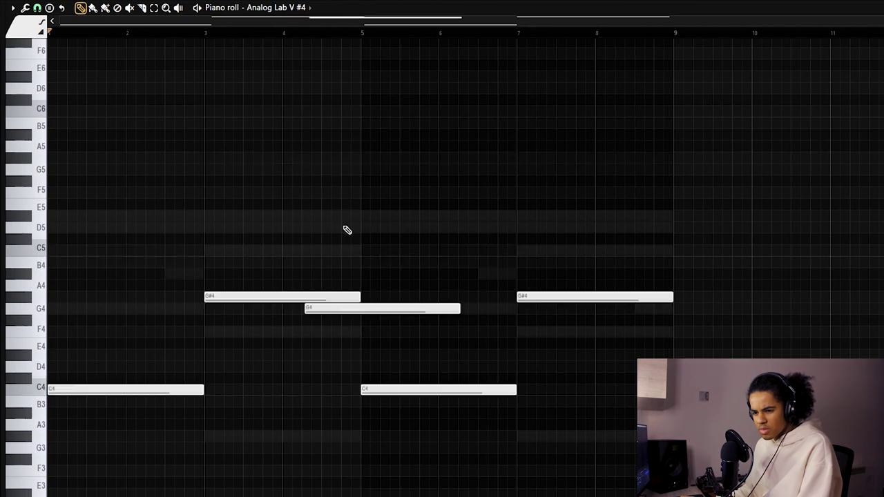
Play the Analog Lab V chords and shorten the first G#3 note to end in the middle of bar 4.
scroll(334, 223, down, 3)
key(space)
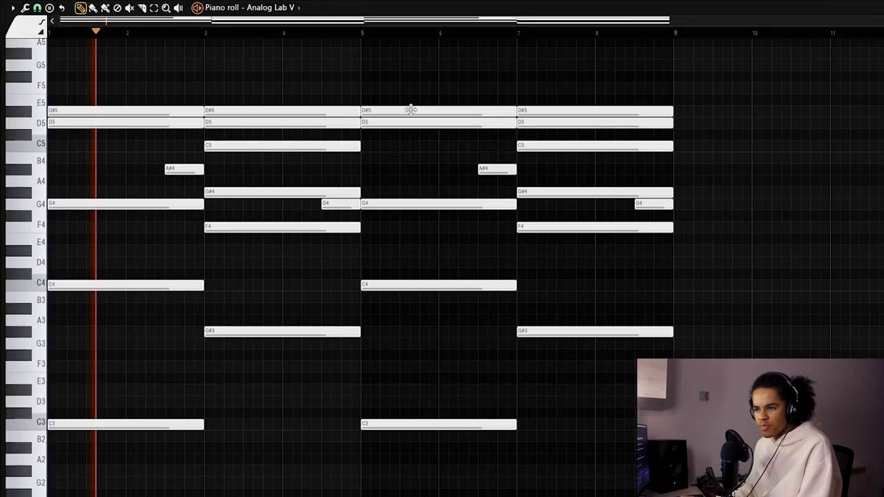
scroll(352, 374, up, 3)
scroll(355, 387, down, 5)
drag(359, 367, 320, 379)
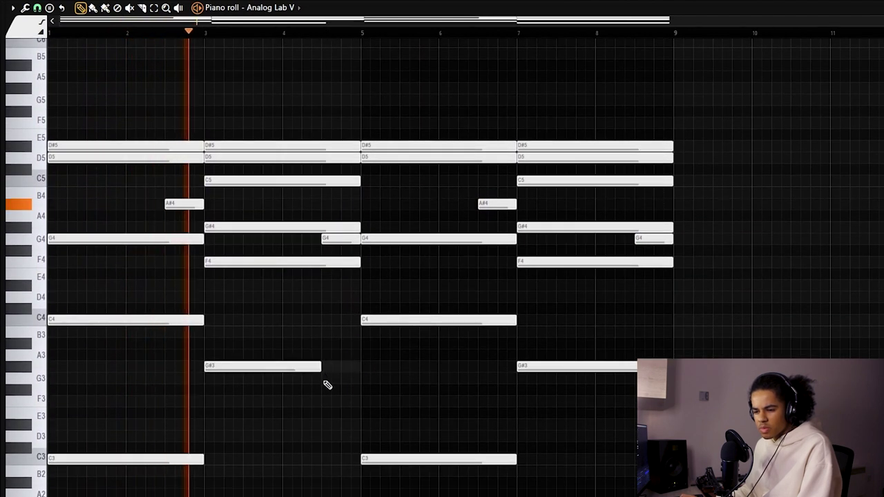
Add a short G3 note filling the gap from the middle of bar 4 to bar 5.
click(339, 379)
double_click(351, 379)
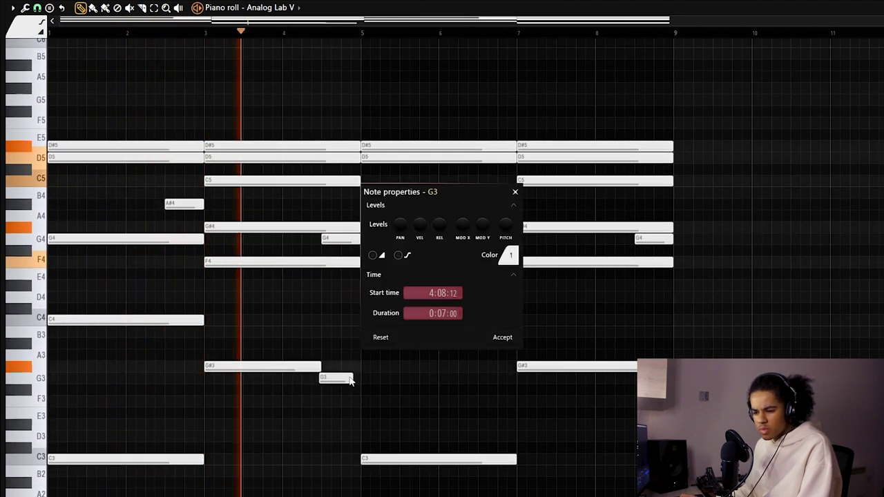
click(515, 191)
drag(336, 378, 342, 377)
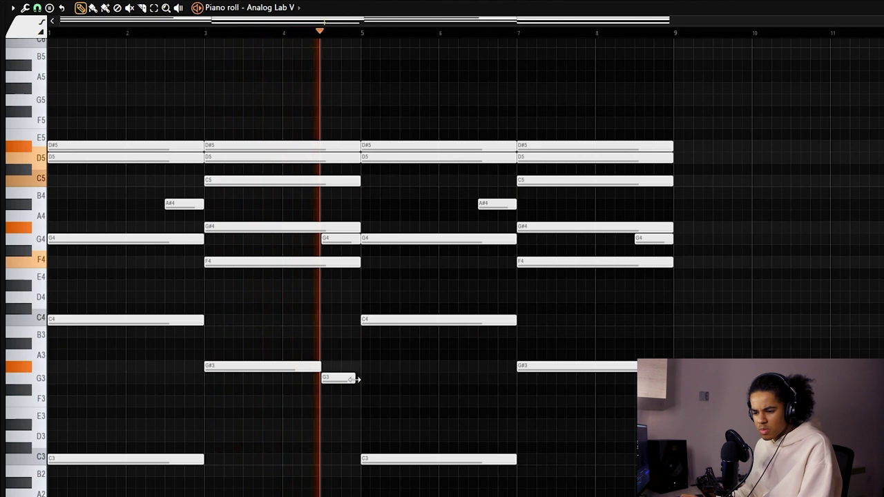
double_click(352, 377)
click(517, 191)
key(space)
click(334, 182)
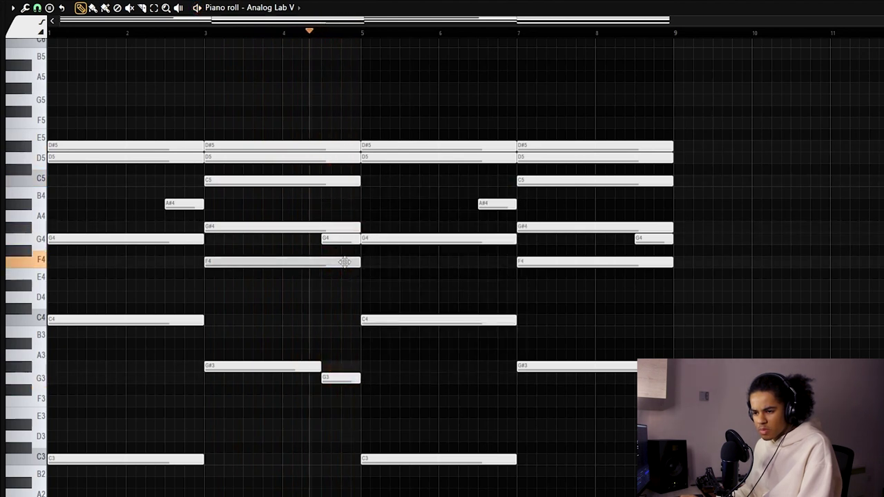
drag(331, 320, 321, 344)
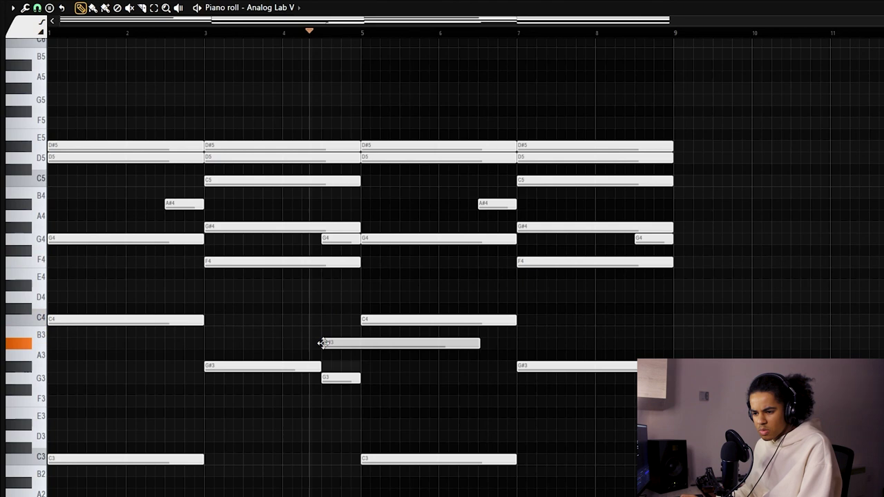
drag(475, 344, 574, 387)
right_click(352, 344)
Replace the G#3 note at bar 7 with a shortened G#3 followed by a G3 from the middle of bar 8, and check the channel rack.
right_click(565, 367)
key(F6)
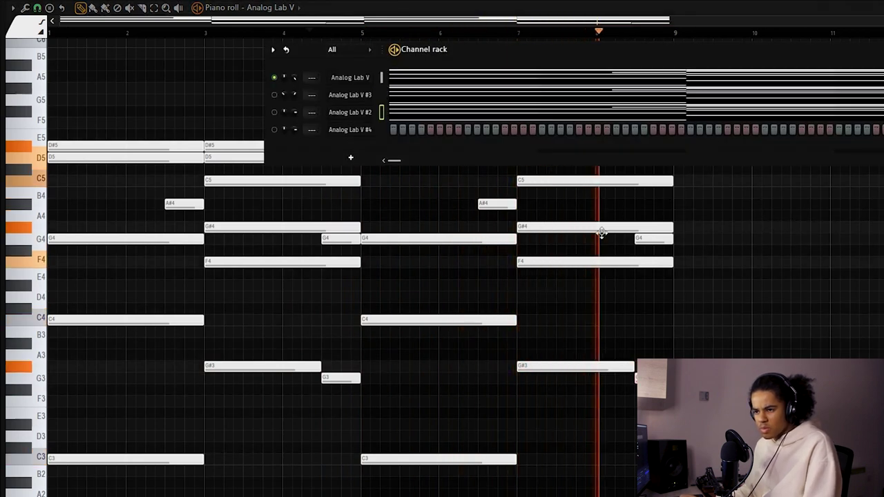
key(F6)
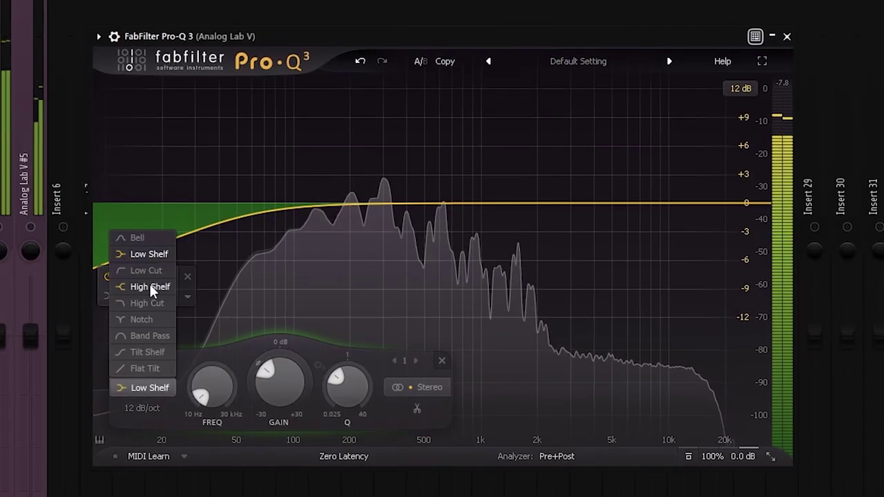
Change the Pro-Q 3 band on Analog Lab V to Low Cut, adjust its slope and raise its cutoff frequency.
click(149, 272)
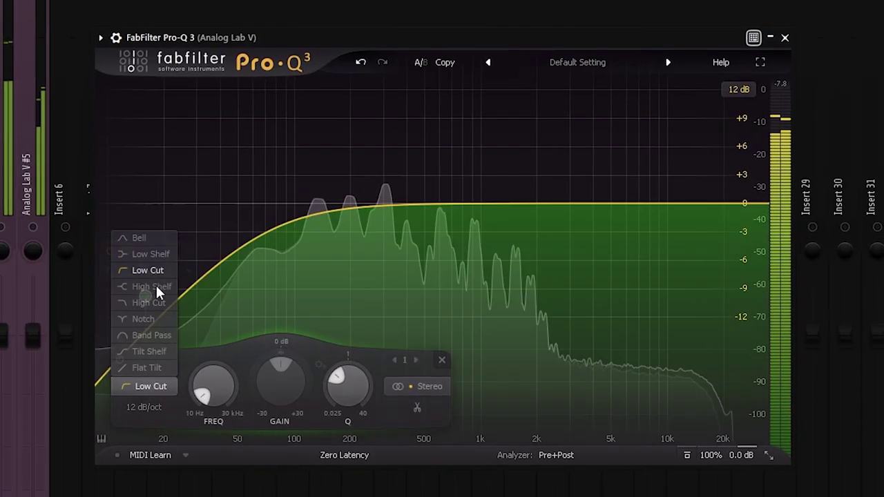
click(146, 409)
click(160, 496)
drag(150, 297, 286, 232)
scroll(299, 263, down, 1)
scroll(300, 263, down, 1)
scroll(288, 232, down, 3)
scroll(289, 236, up, 8)
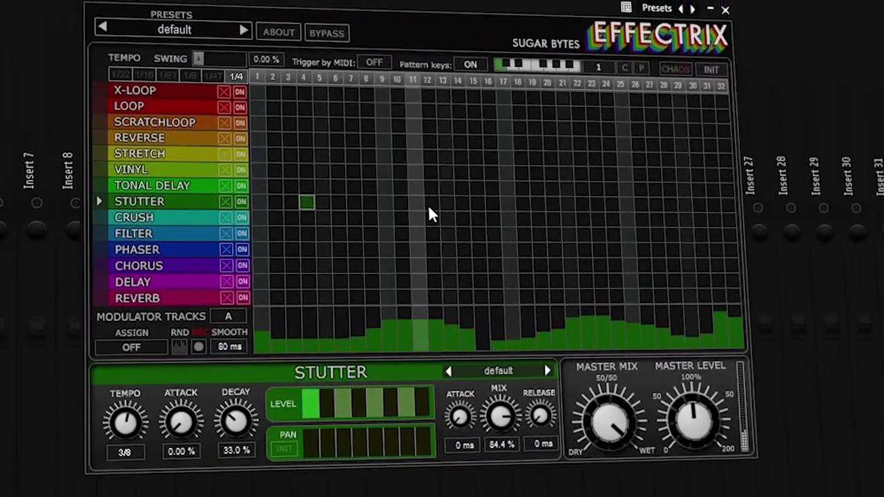
Add Stutter cells at steps 12, 20 and 28 in Effectrix, and reduce the Width in PanMan.
click(421, 201)
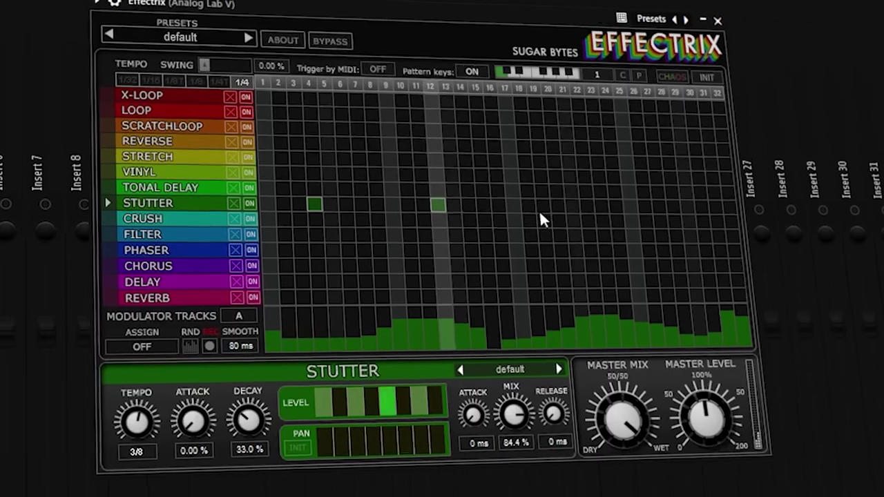
click(555, 204)
click(676, 205)
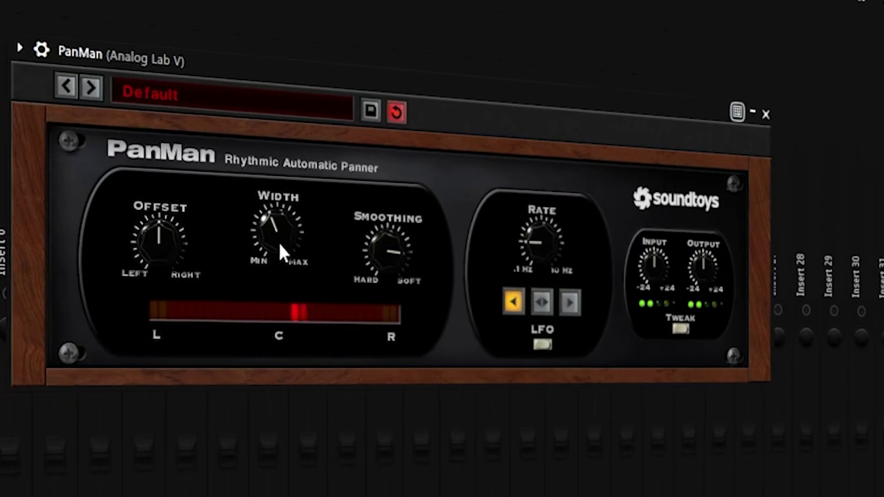
drag(279, 243, 244, 368)
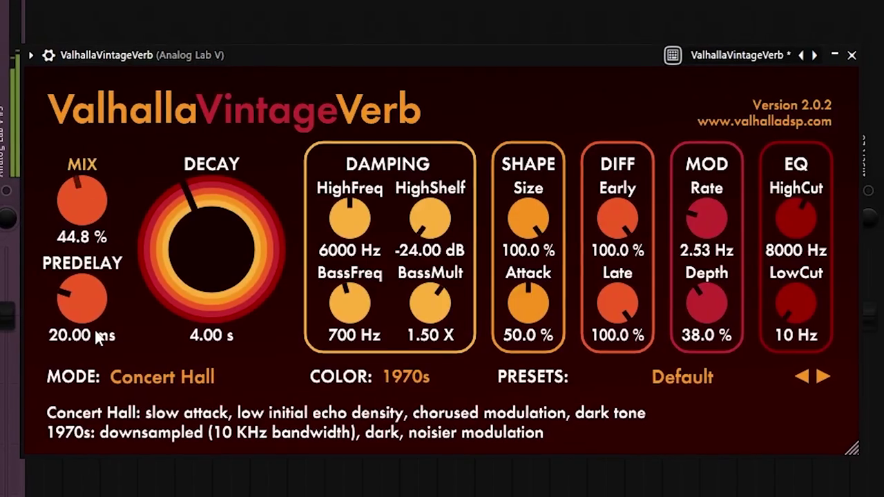
Lower the mix and decay of ValhallaVintageVerb on Analog Lab V and raise its LowCut.
drag(89, 201, 99, 256)
drag(189, 279, 191, 311)
drag(104, 215, 105, 202)
drag(165, 232, 166, 224)
drag(779, 299, 767, 275)
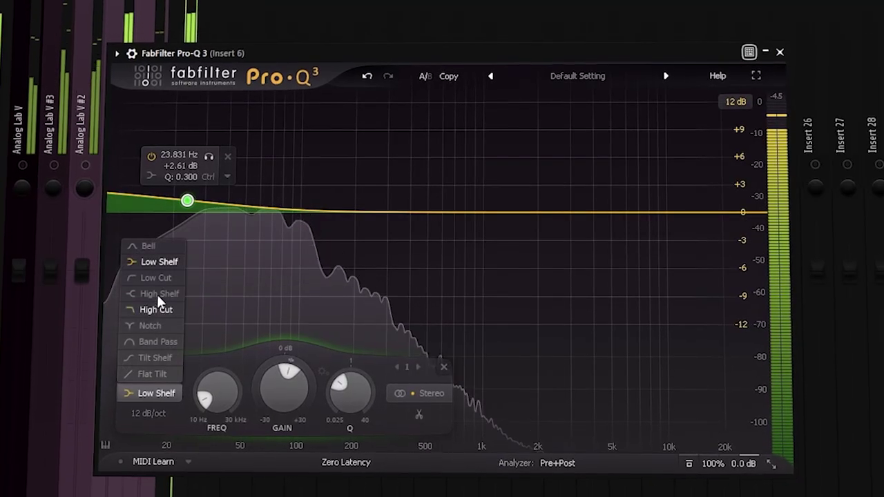
Make the Pro-Q 3 low band on Insert 6 a Bell at about 20.65 Hz, +3.35 dB, Q 0.535, and add a slight cut above 100 Hz.
click(170, 244)
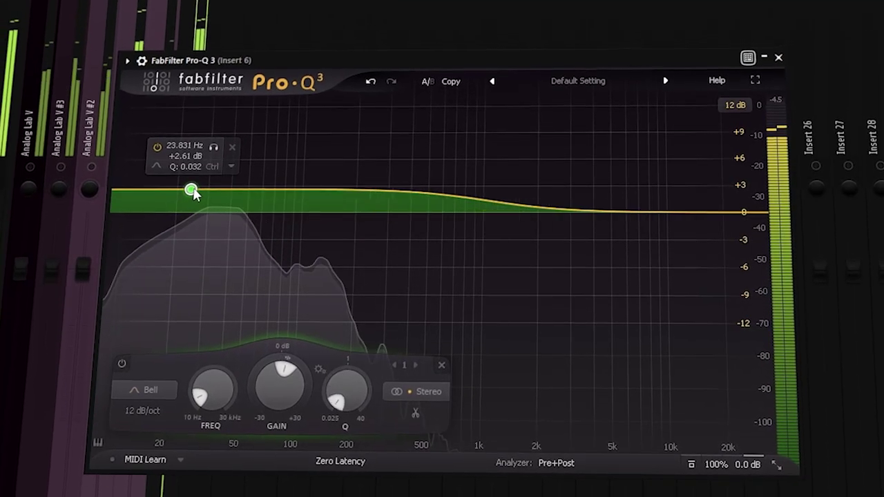
scroll(194, 193, up, 10)
mouse_move(193, 193)
mouse_down()
mouse_move(179, 193)
mouse_move(187, 188)
mouse_up()
scroll(187, 189, down, 4)
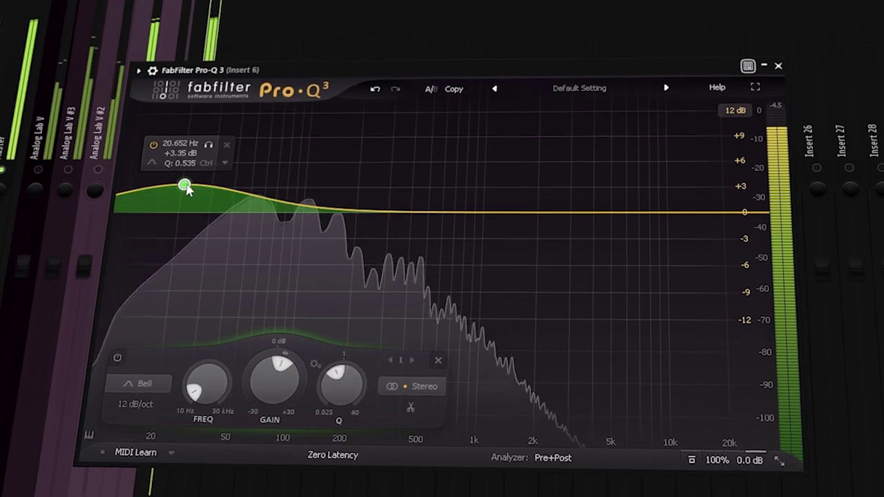
drag(283, 212, 322, 227)
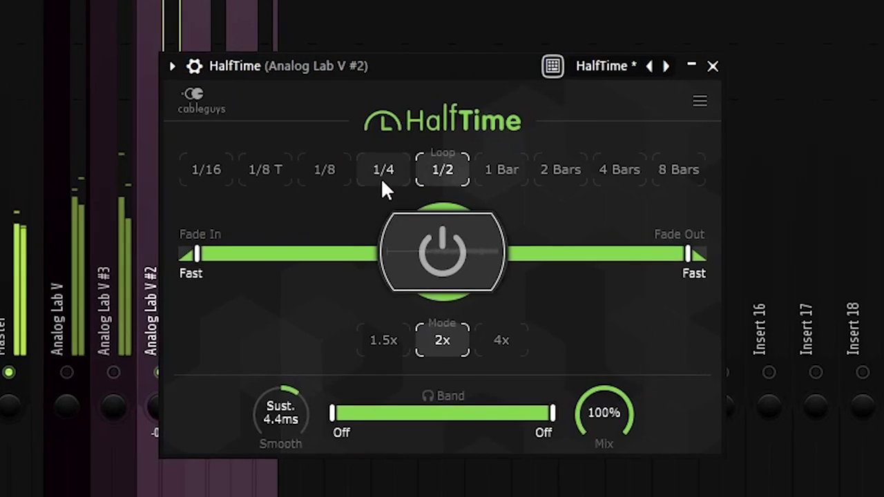
Set the HalfTime loop on Analog Lab V #2 to 1/4 and lower its Smooth amount.
click(384, 167)
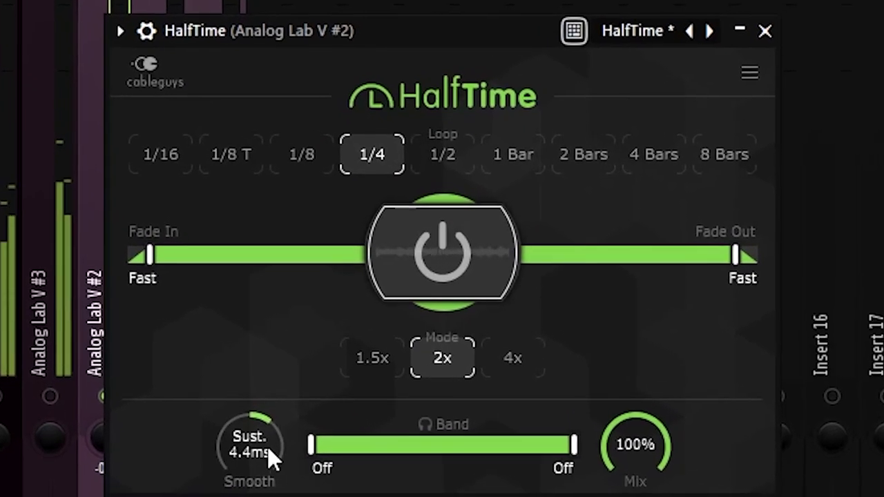
drag(268, 446, 248, 474)
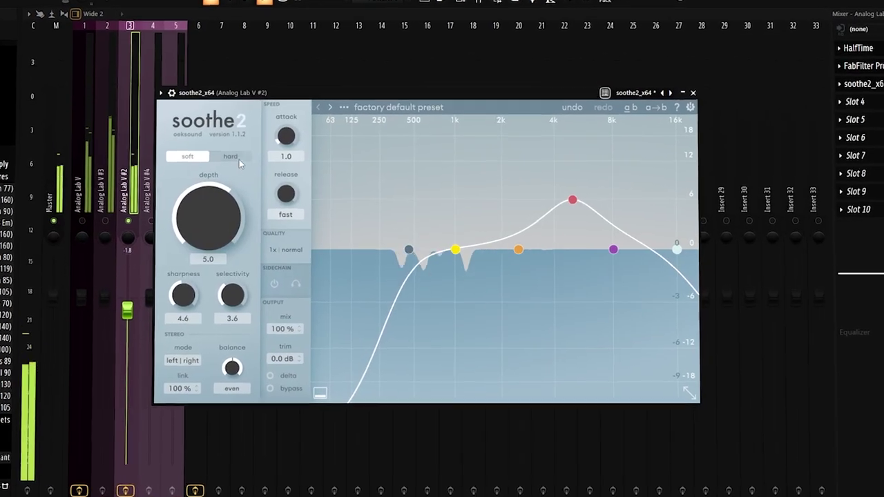
Switch soothe2 on Analog Lab V #2 to hard mode, increase its depth and adjust its sharpness.
click(236, 159)
drag(232, 211, 232, 192)
drag(194, 293, 147, 273)
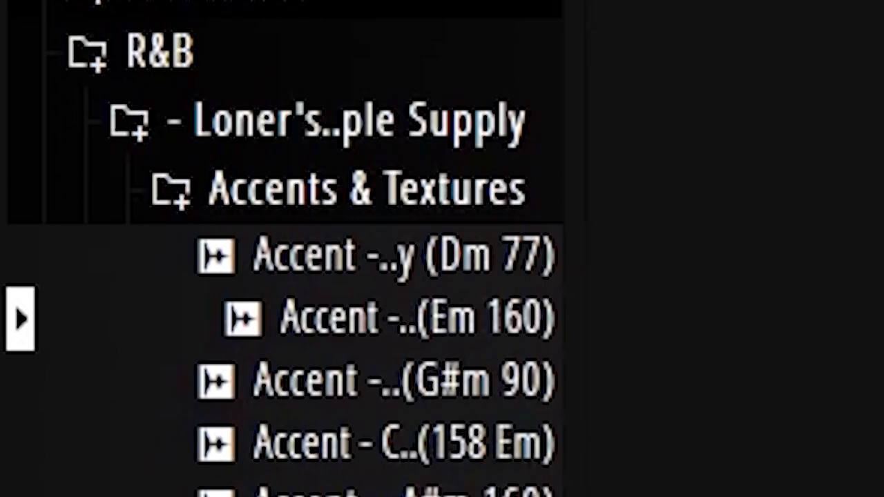
Add fade-outs to the ends of the Move On (Gm 105) and Brass Band (Em 160) accent clips in the playlist.
drag(415, 228, 431, 223)
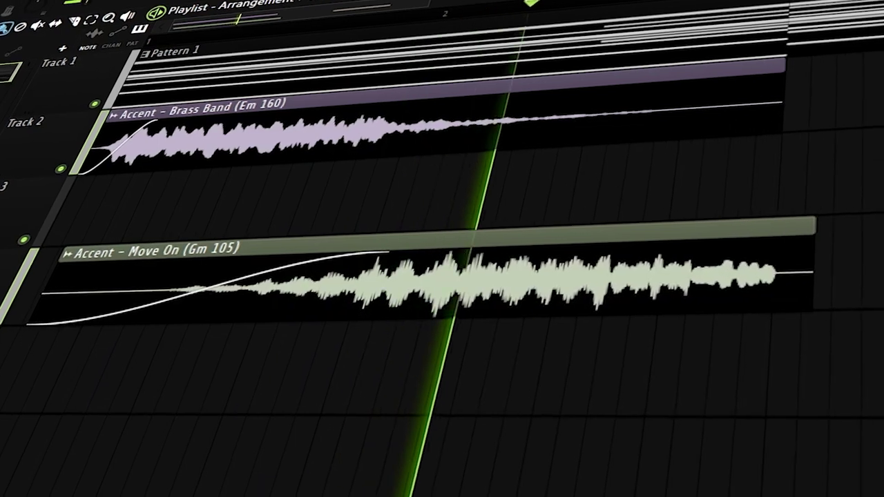
drag(788, 219, 705, 221)
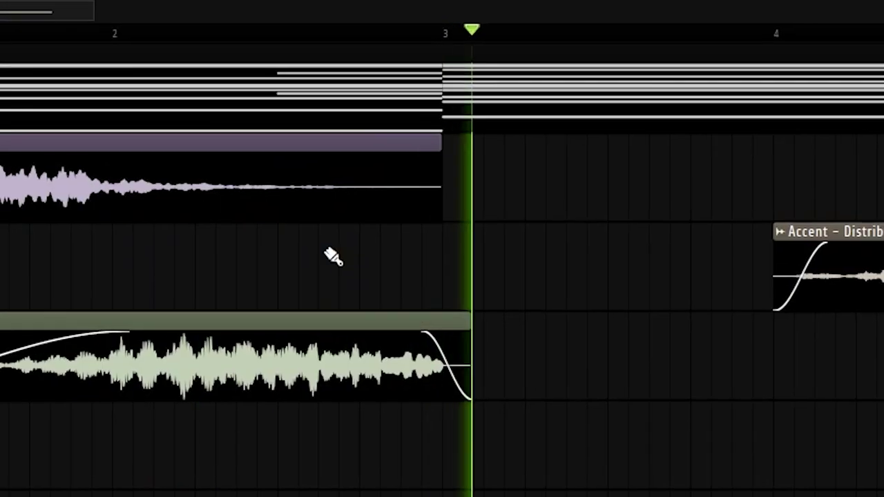
drag(455, 160, 162, 151)
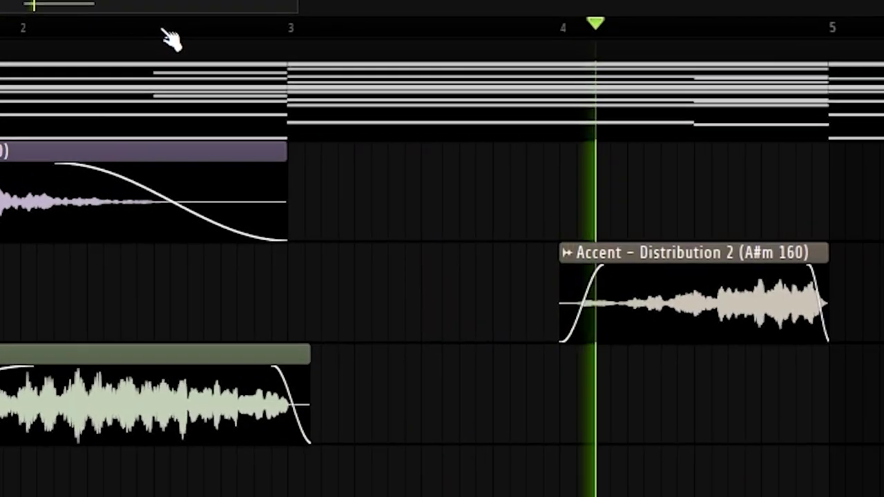
scroll(232, 239, down, 3)
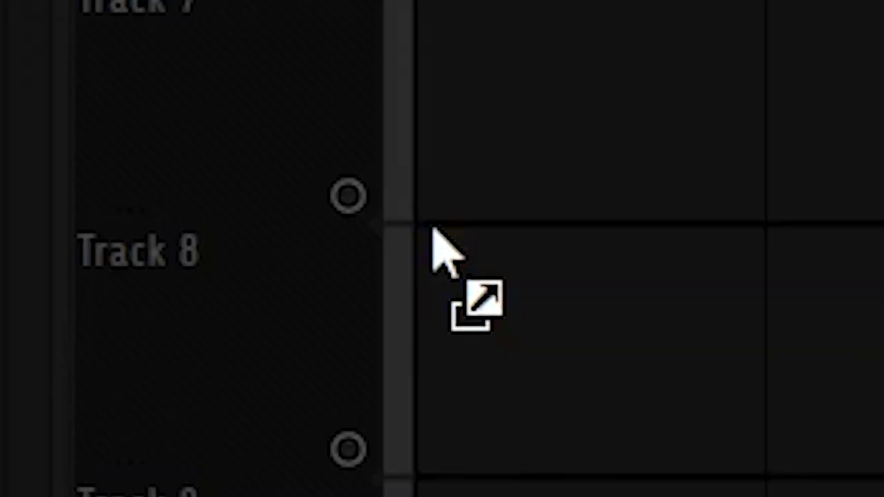
Place the Texture - Stomp 105 loop in the playlist and open its channel settings.
drag(435, 253, 435, 408)
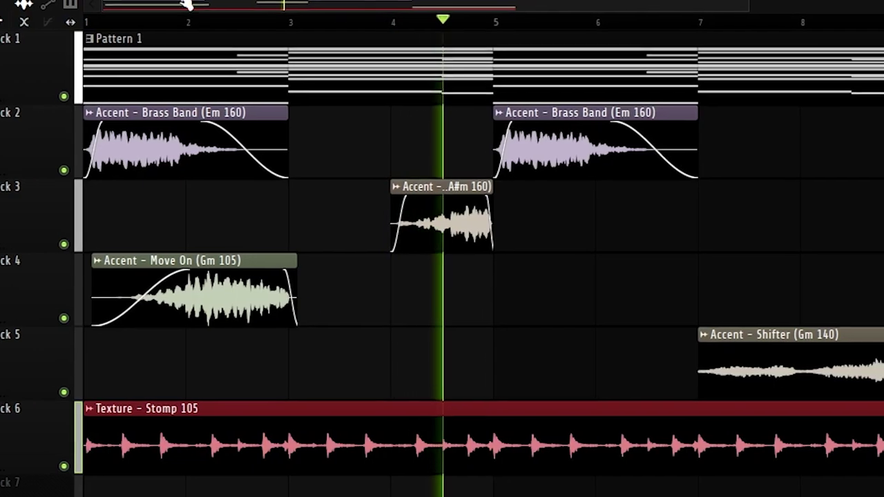
double_click(356, 421)
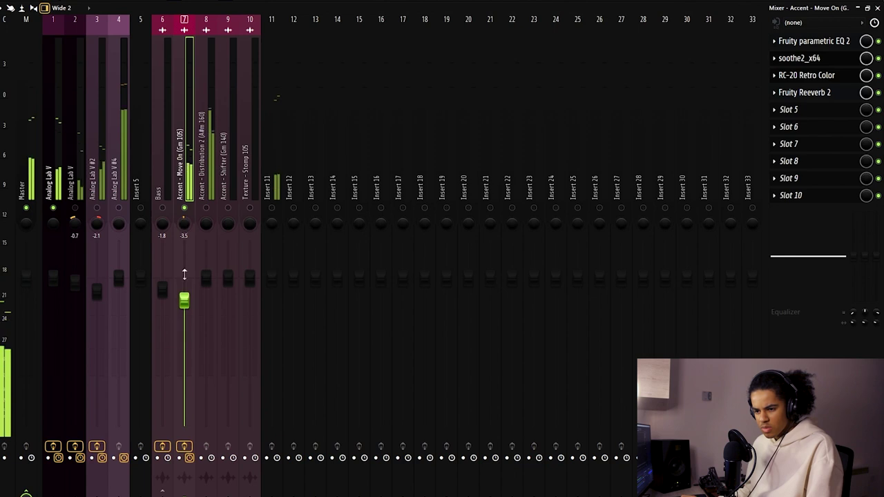
right_click(192, 168)
click(316, 95)
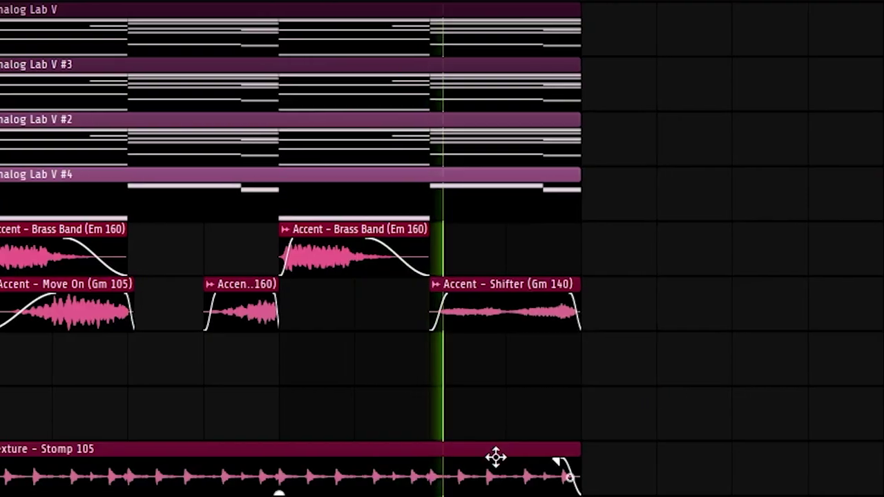
double_click(493, 458)
right_click(817, 356)
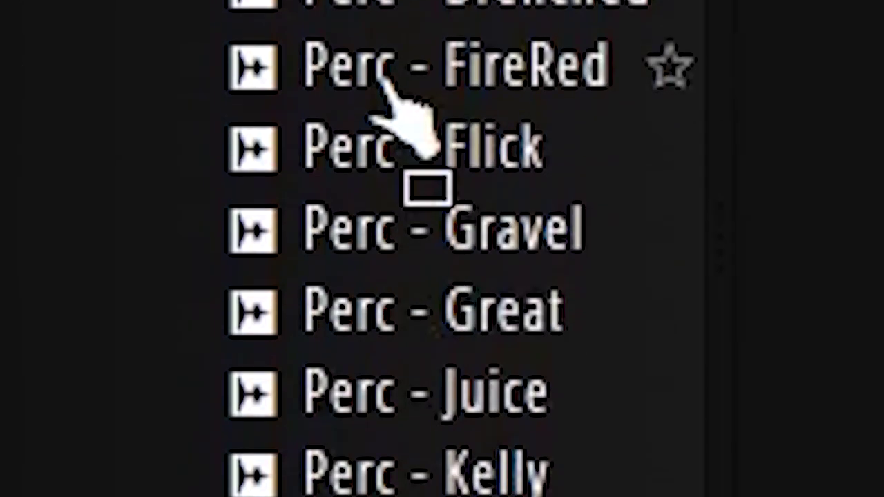
Audition the percussion samples and add Perc - Rimmer to the channel rack.
drag(421, 220, 438, 228)
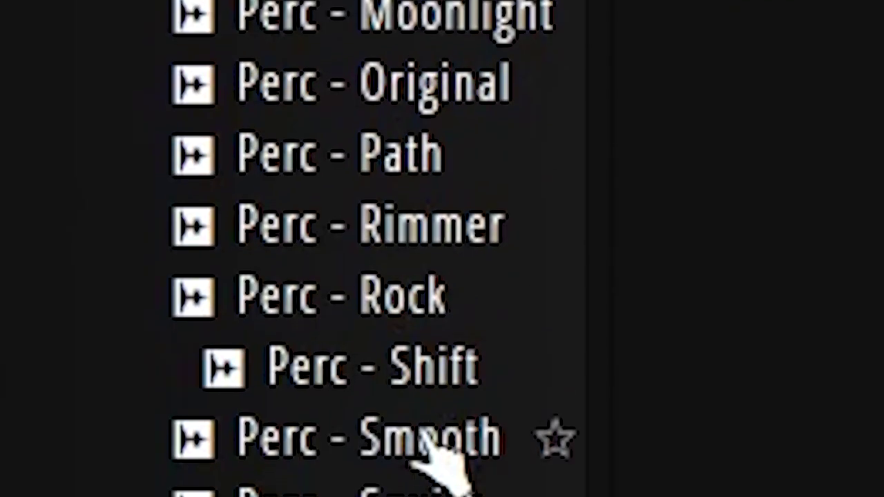
drag(418, 228, 421, 257)
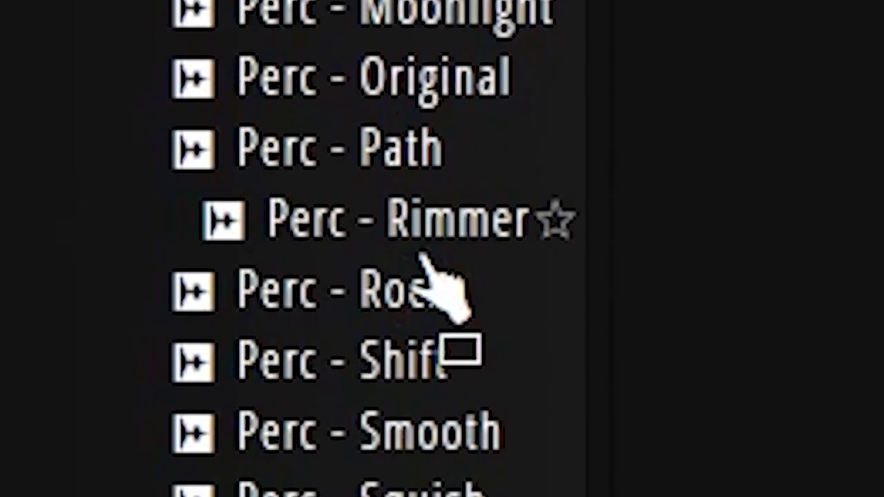
drag(425, 219, 439, 224)
Program Perc - Rimmer hits every eight steps from step 5 across the pattern.
click(528, 339)
click(664, 341)
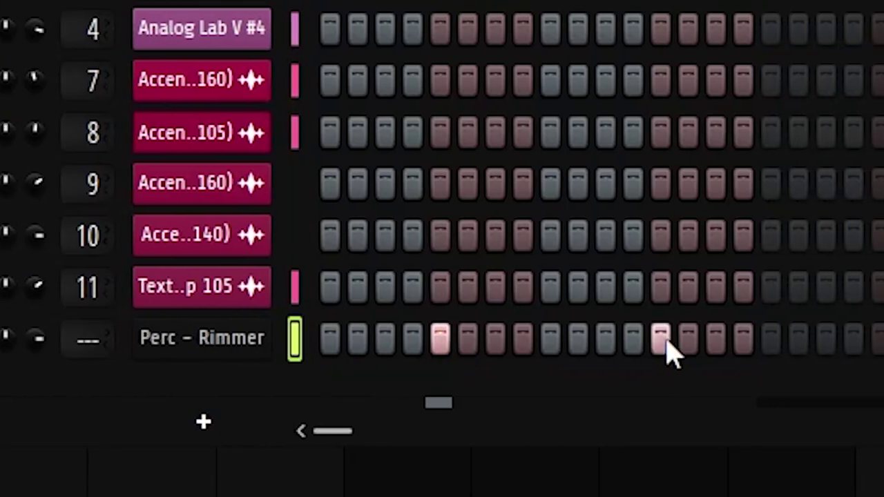
click(787, 340)
click(827, 338)
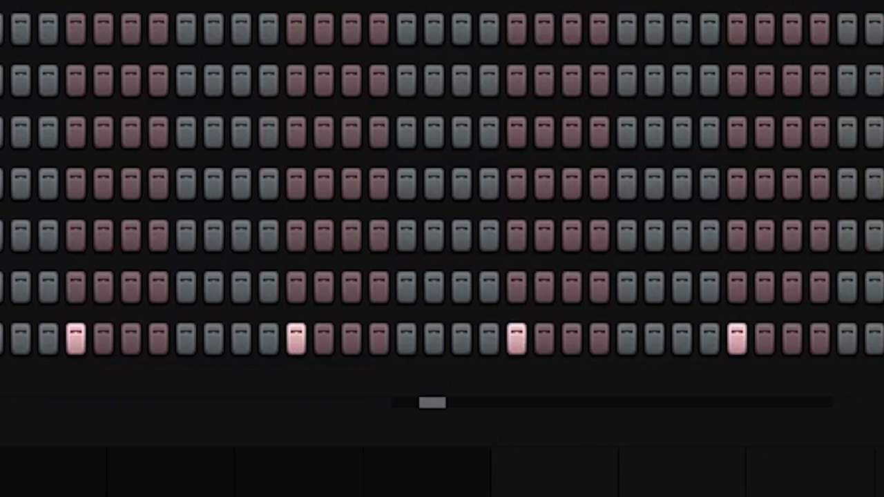
click(863, 339)
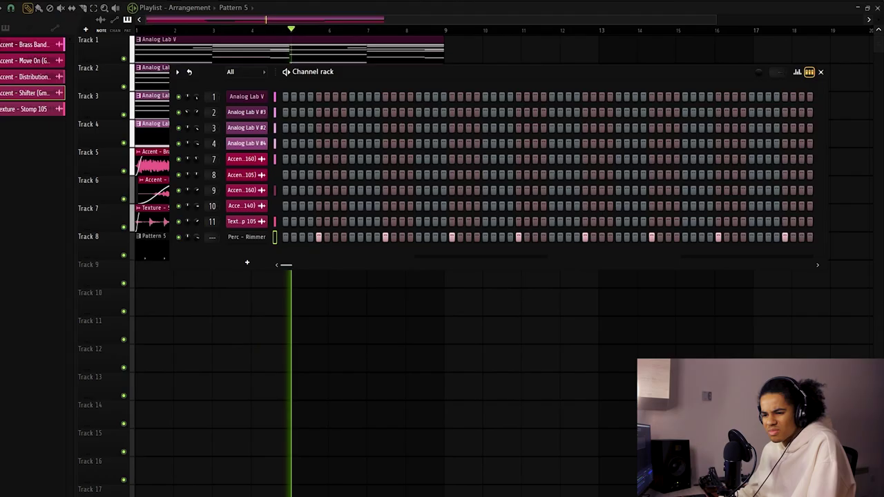
Open OSDN - Heavy Snare (13) in the piano roll and duplicate its four bars of hits into the following bars.
right_click(270, 230)
click(273, 237)
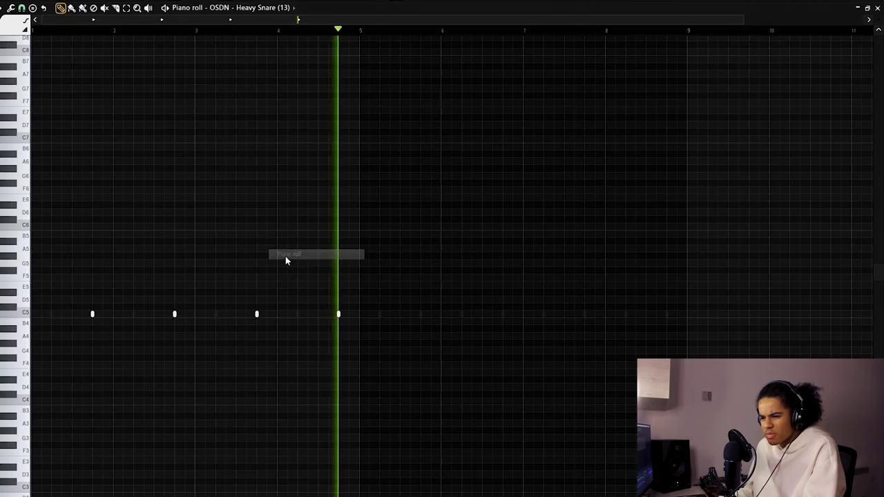
drag(409, 268, 95, 378)
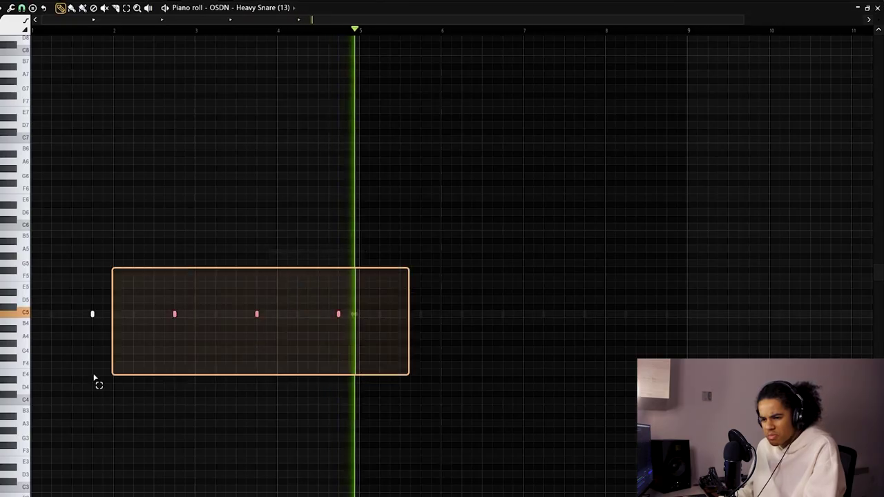
key(ctrl+a)
key(ctrl+b)
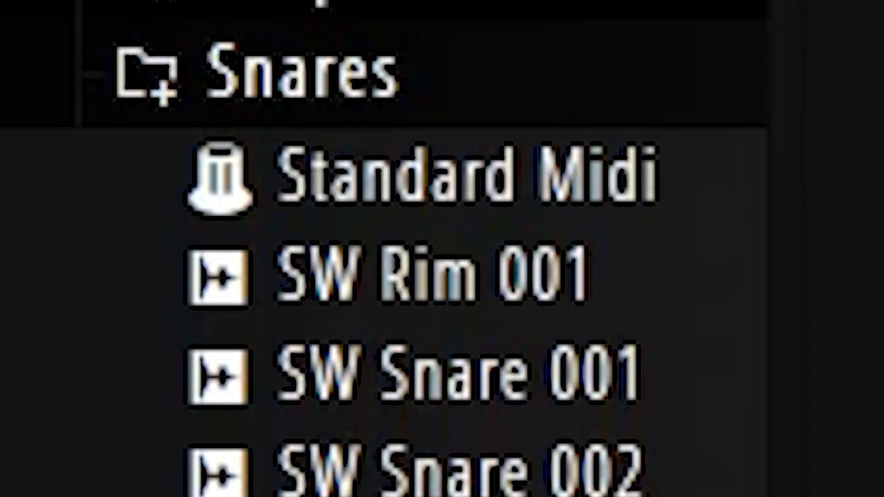
Add SW Snap 001 from the sample library to the channel rack and enter a hit for it.
click(361, 15)
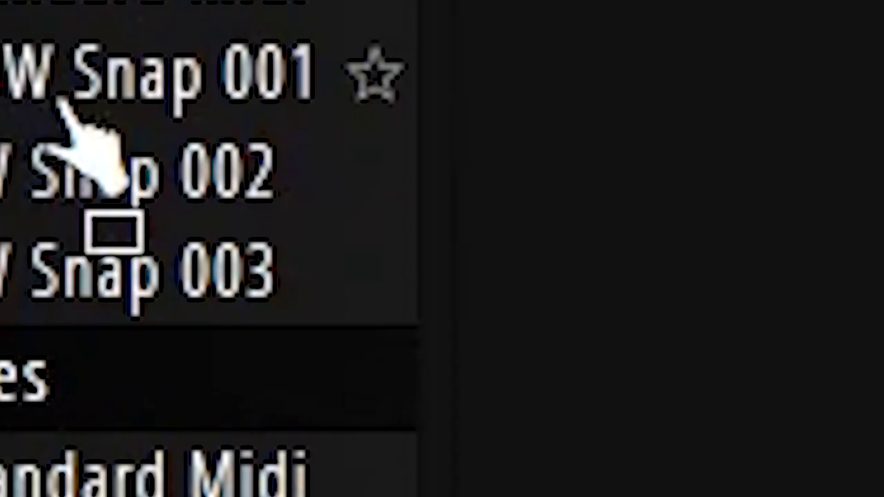
drag(412, 187, 424, 218)
click(744, 419)
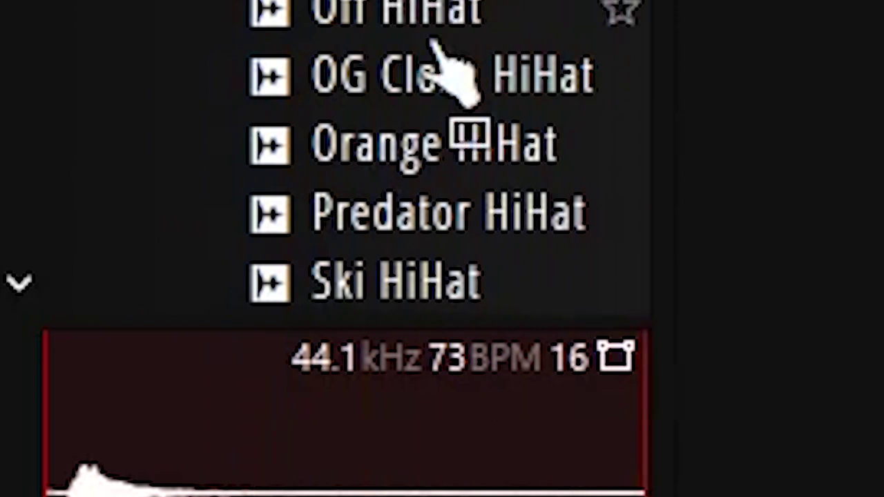
Audition the hi-hat samples and add Predator HiHat to the channel rack.
click(429, 210)
drag(883, 183, 470, 222)
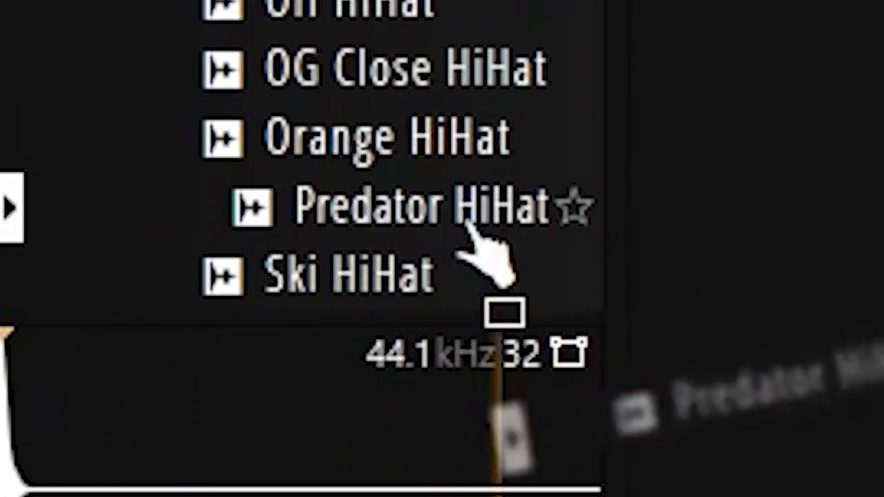
drag(414, 214, 435, 237)
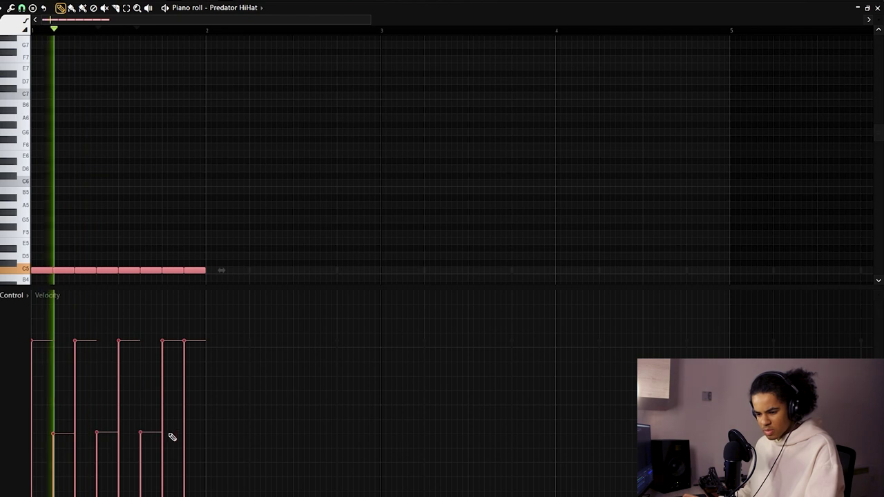
Duplicate the one-bar Predator HiHat pattern repeatedly until it fills eight bars, and collapse the velocity area.
key(ctrl+b)
key(ctrl+d)
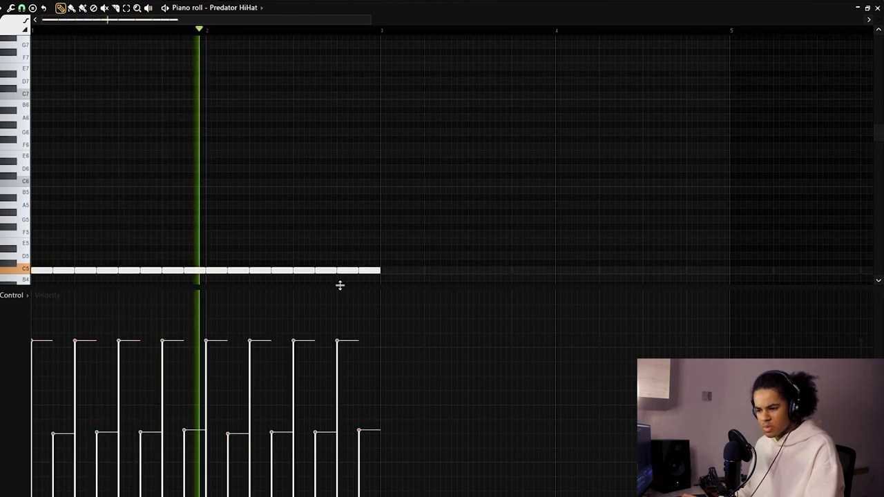
drag(340, 285, 376, 476)
key(ctrl+b)
key(ctrl+d)
scroll(405, 34, down, 3)
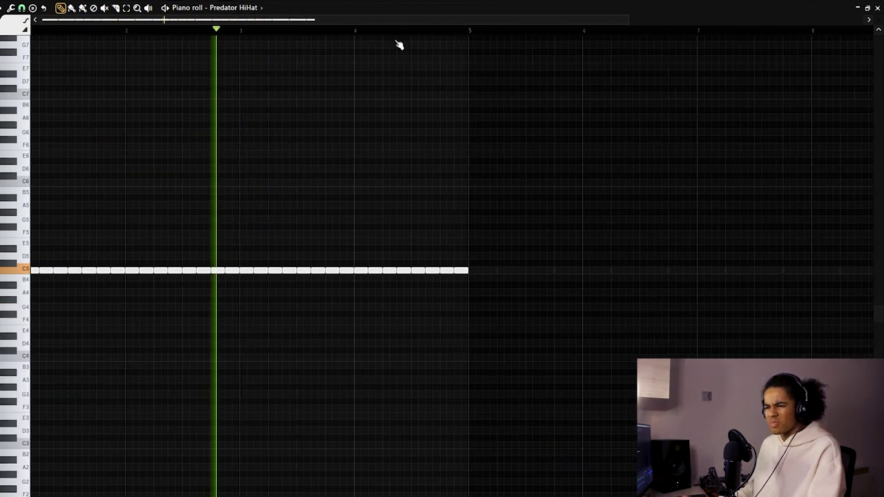
key(ctrl+b)
key(ctrl+d)
scroll(385, 34, down, 1)
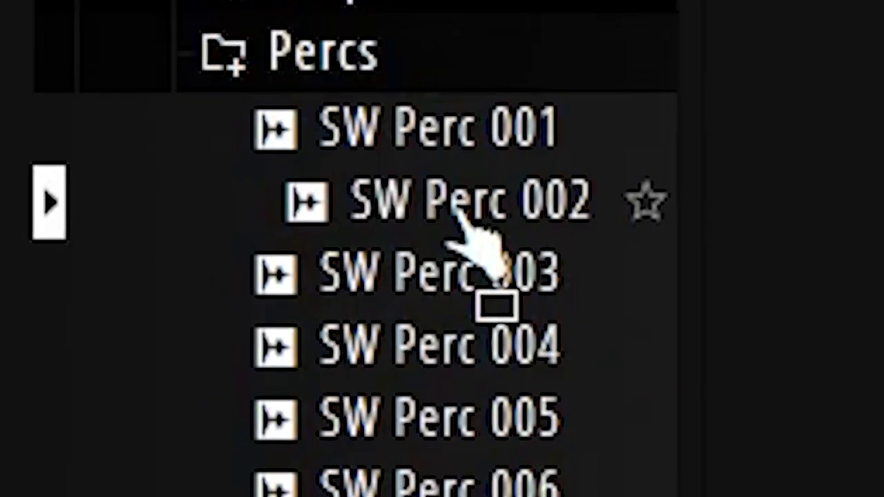
Add SW Perc 002 to the channel rack and place Angel Open Hat notes on C5 every two bars across eight bars.
drag(456, 211, 428, 245)
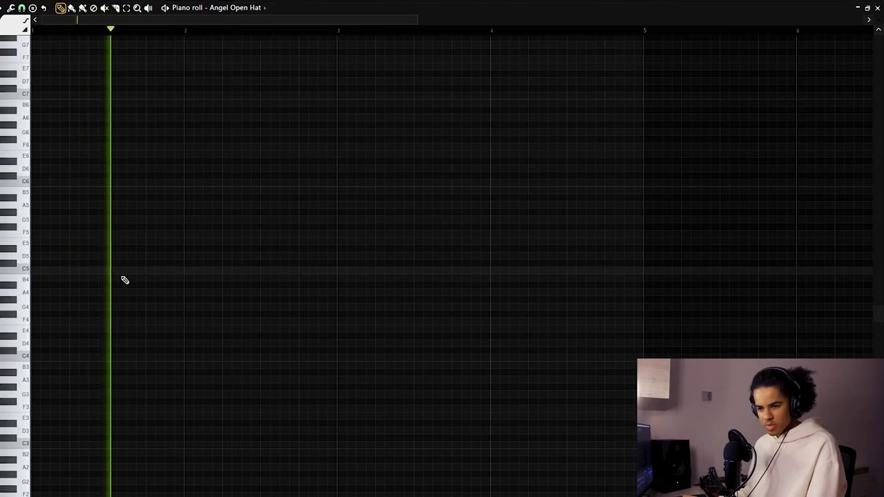
key(space)
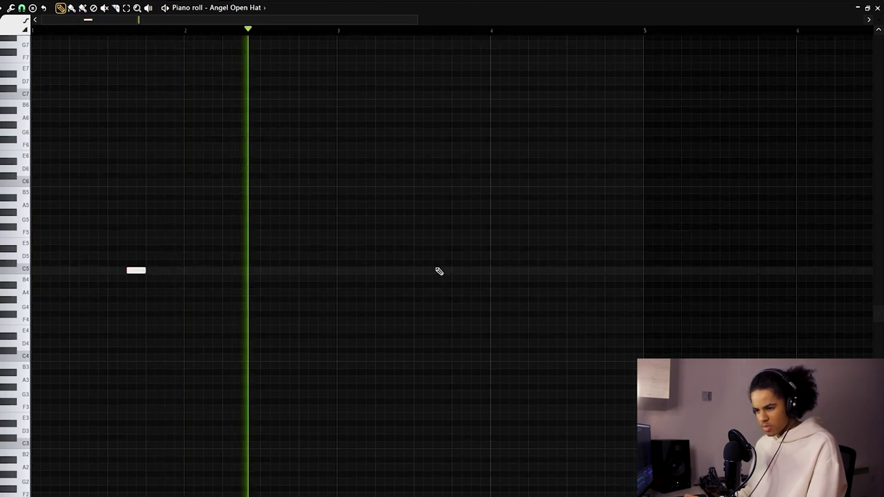
drag(346, 292, 109, 297)
scroll(228, 50, down, 3)
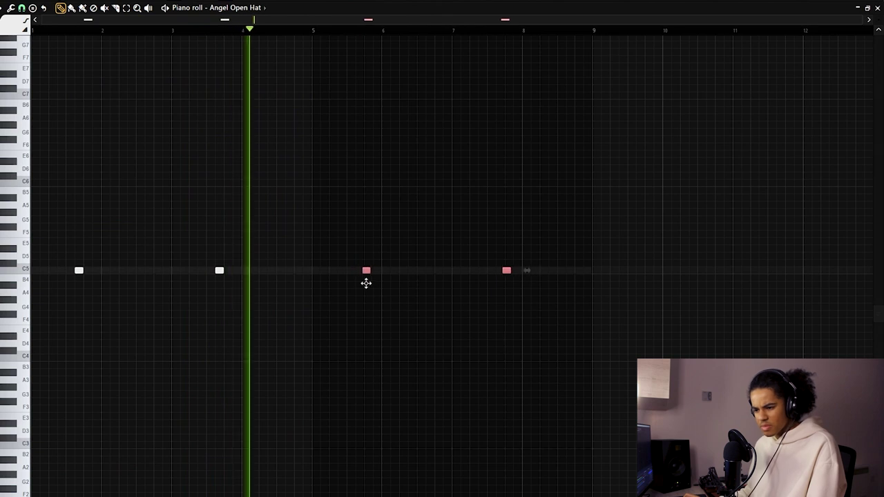
Lower the selected high Ski HiHat note by three semitones and delete the notes selected next in the upper row.
click(419, 230)
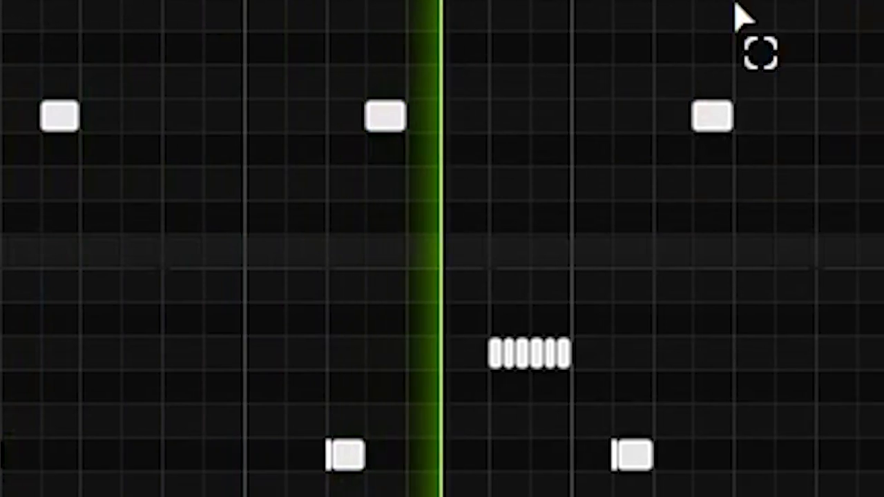
drag(870, 14, 791, 165)
key(shift+Down)
key(shift+Down)
key(shift+Down)
ctrl+click(760, 4)
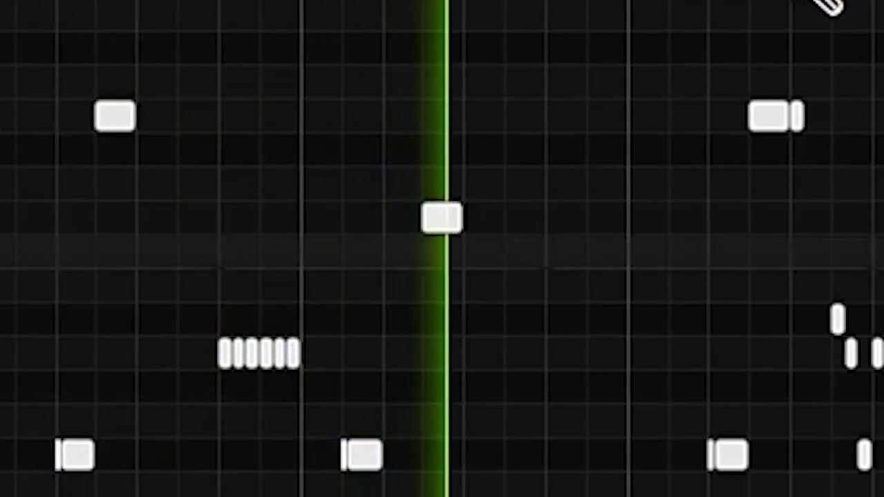
drag(794, 14, 706, 209)
key(Delete)
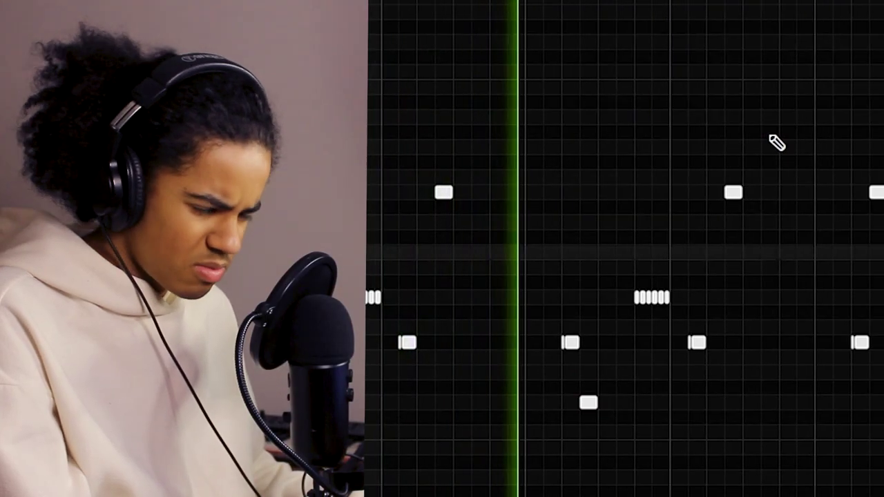
Move another upper Ski HiHat note down three semitones and raise the fast hi-hat roll by an octave.
drag(612, 194, 599, 238)
drag(787, 247, 709, 316)
key(ctrl+Up)
key(ctrl+d)
drag(721, 93, 546, 208)
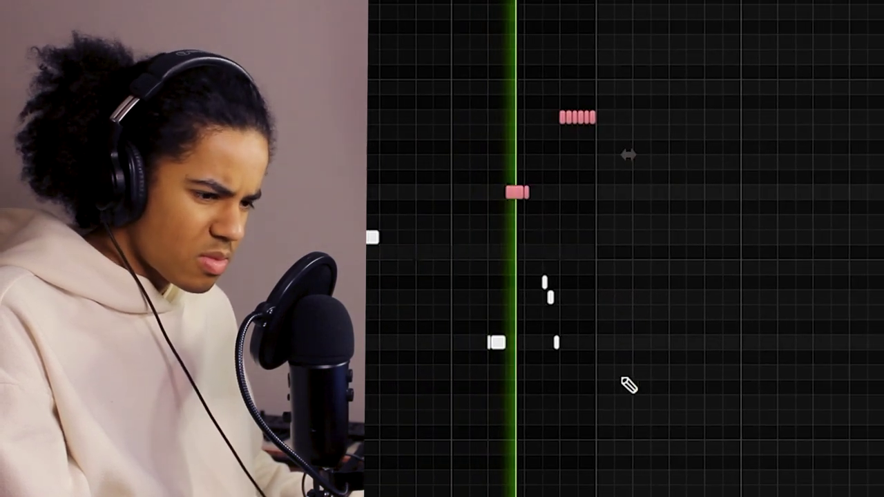
key(ctrl+d)
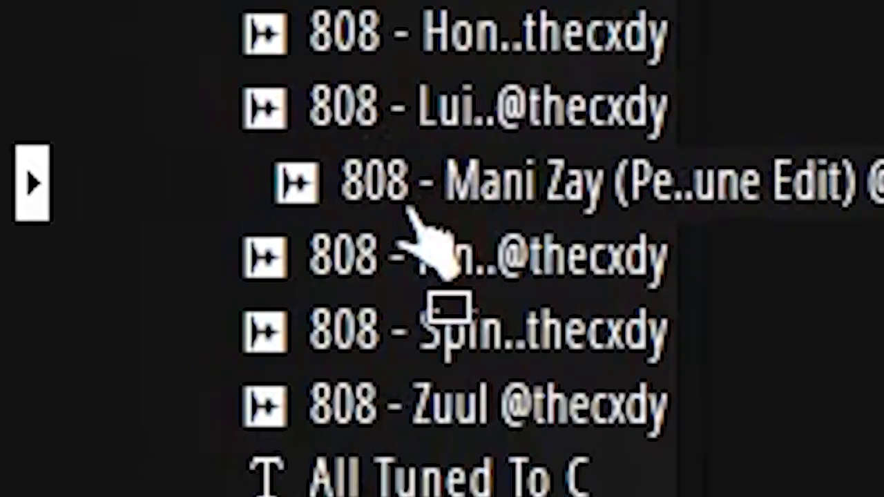
Add 808 - Mani Zay (Perfect Tune Edit) to the channel rack and place C5 notes in bars 1 and 2 and a G#5 note at bar 3.
drag(407, 207, 436, 239)
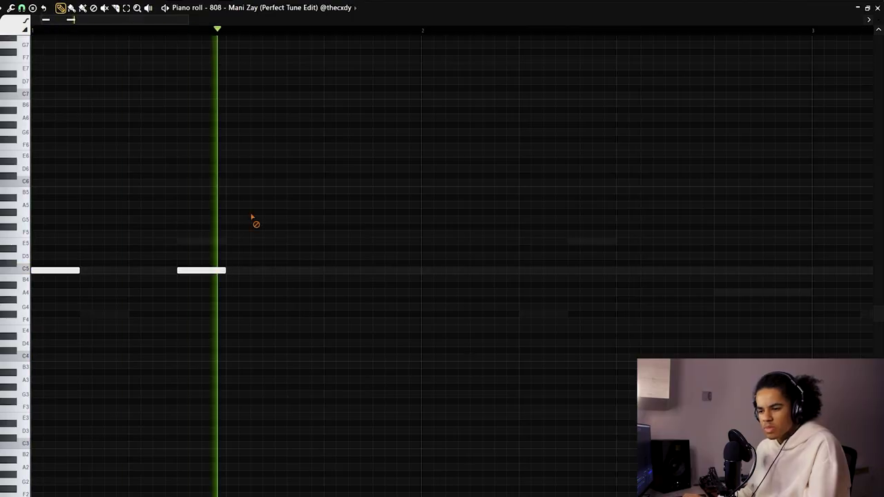
scroll(458, 39, up, 1)
scroll(460, 38, down, 2)
key(space)
key(space)
scroll(172, 36, down, 1)
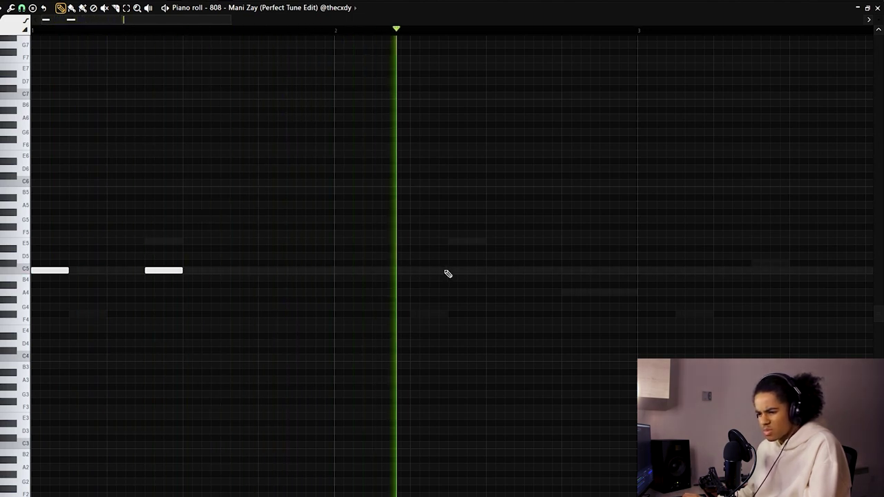
click(453, 270)
click(546, 270)
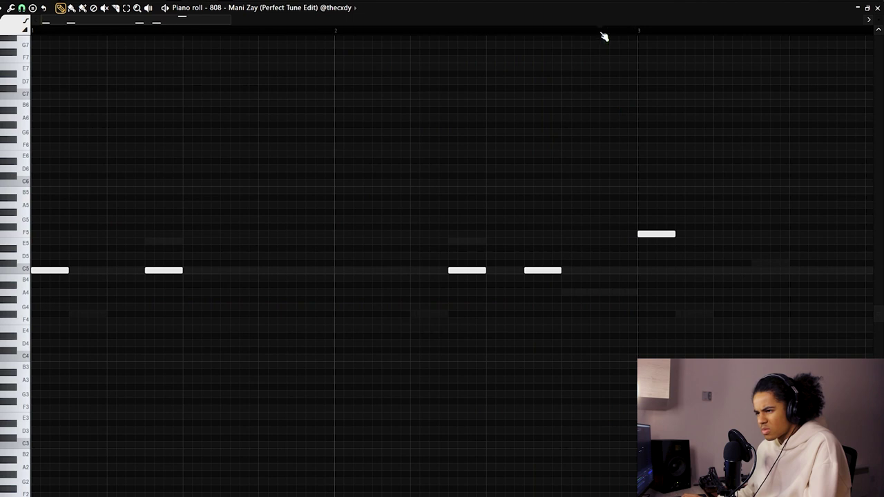
scroll(604, 34, down, 1)
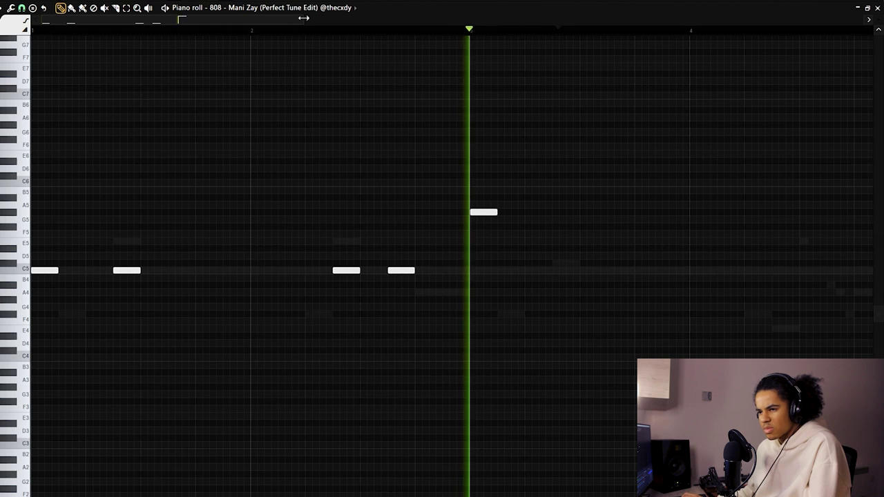
click(461, 212)
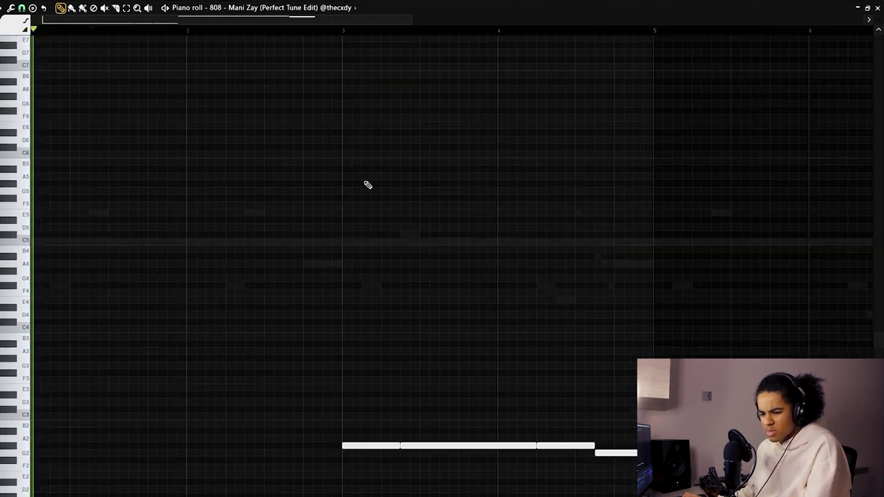
Shorten the second C2 note of the 808 to end at beat 4 of bar 1, and show the channel rack.
scroll(316, 267, down, 4)
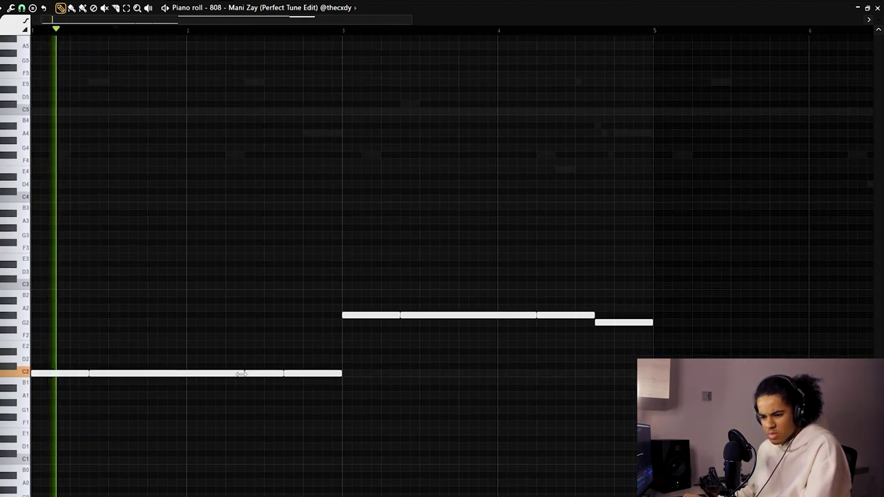
drag(241, 374, 147, 373)
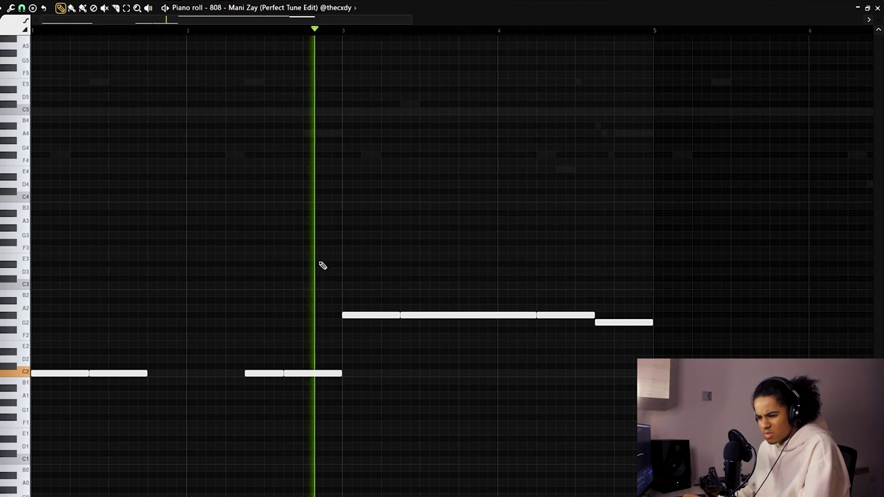
key(F6)
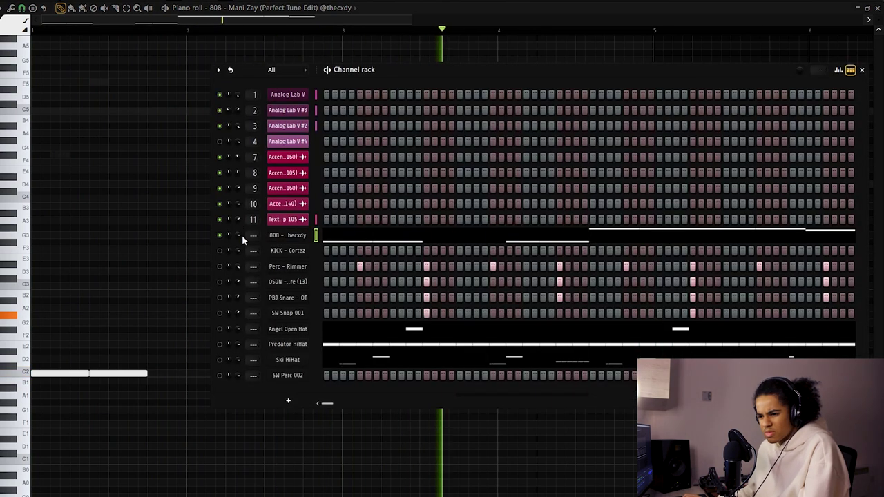
Shorten the second G#2 note in bar 3 of the 808 to end at beat 4, and duplicate the four-bar pattern into bars 5 to 8.
key(F6)
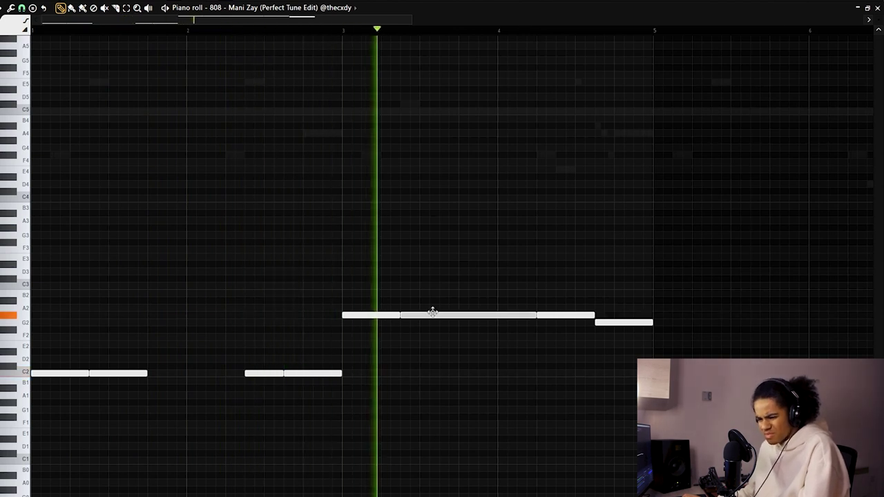
drag(533, 315, 453, 324)
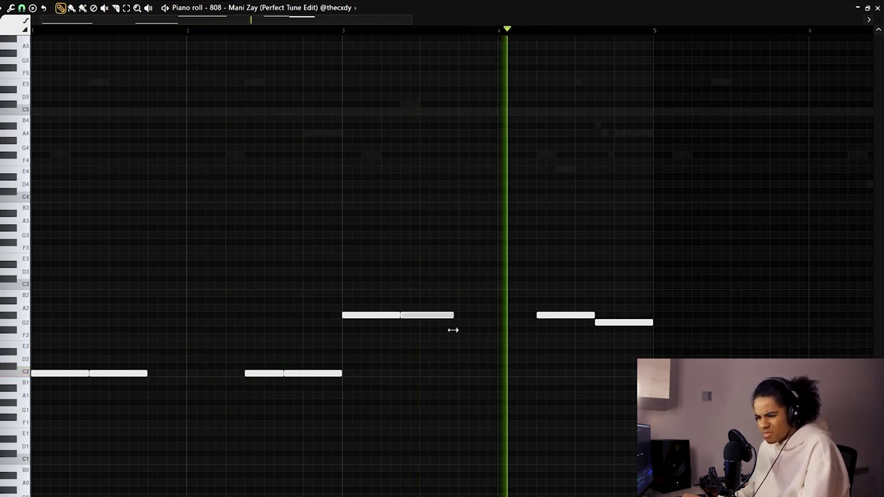
key(ctrl+b)
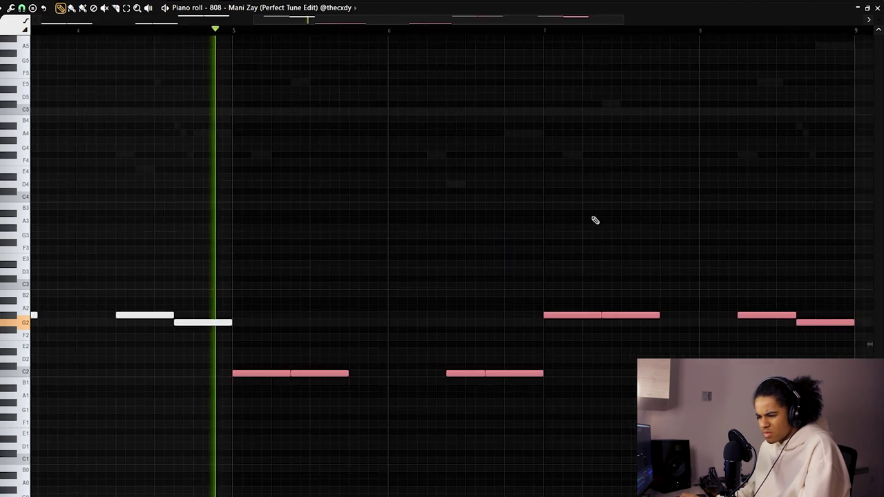
key(ctrl+d)
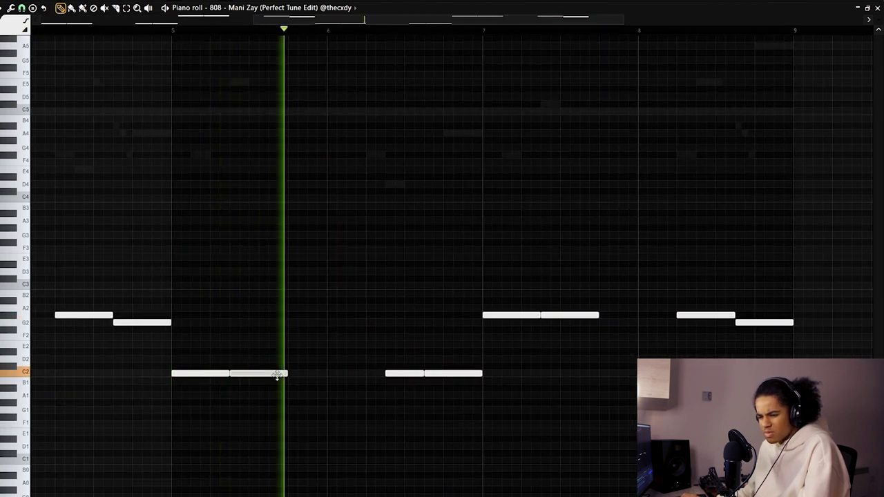
Reposition the 808's two C2 notes in bar 6 to beats 3 and 4 and add a short C3 note at beat 4.
right_click(416, 373)
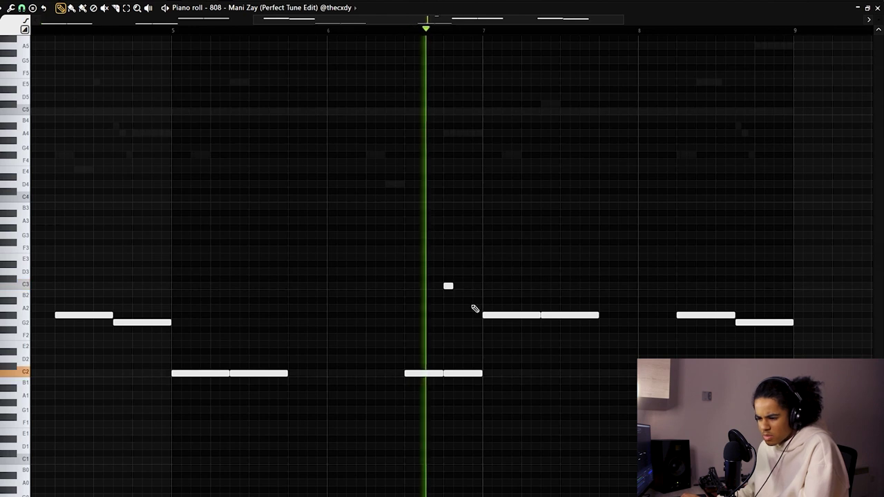
click(538, 32)
key(space)
Move the 808's bar 8 G#2 note to bar 7 beat 4, lengthen it, and set F2 and G2 at bar 8 beats 3 and 4.
scroll(626, 156, right, 1)
right_click(632, 316)
click(588, 315)
click(413, 32)
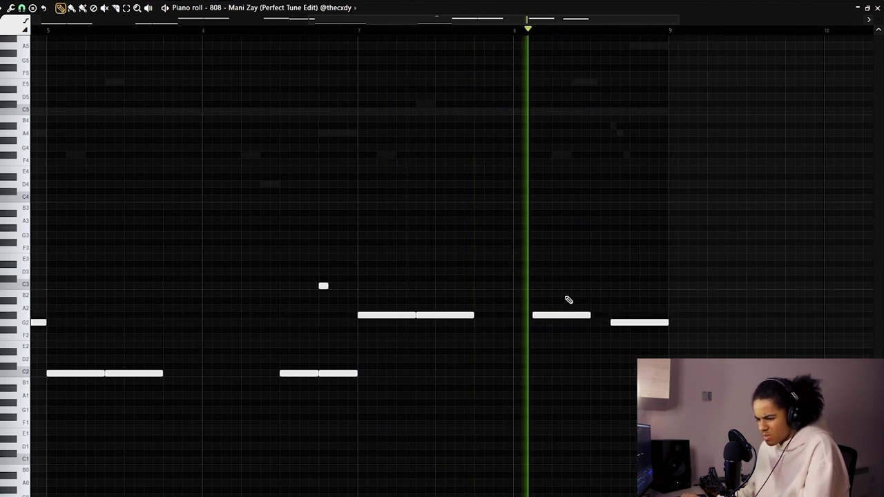
click(478, 315)
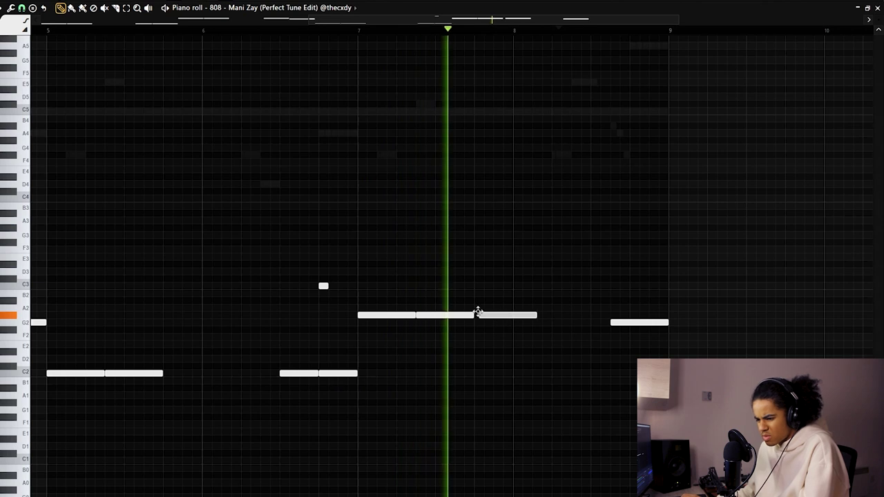
drag(532, 316, 551, 324)
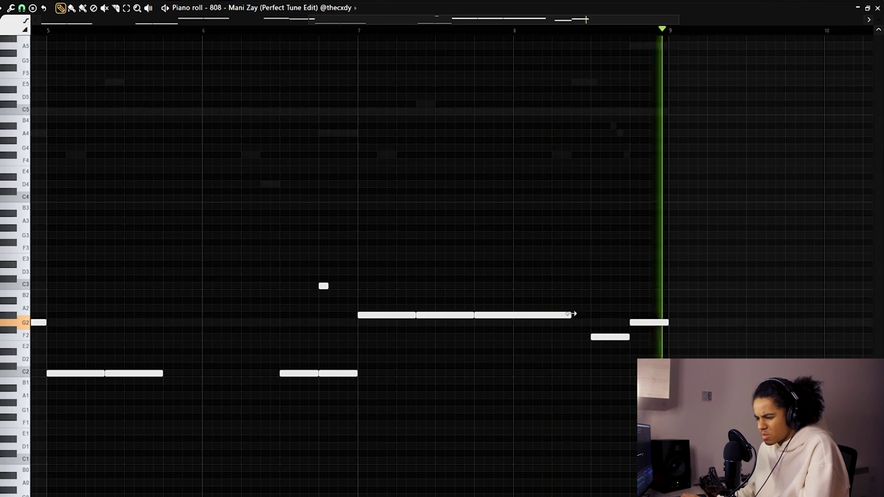
scroll(518, 33, down, 3)
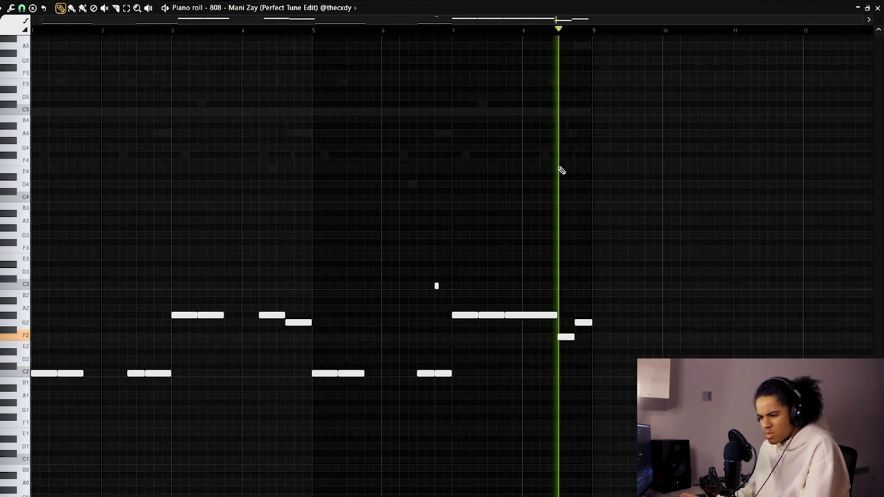
Shift the two KICK - Cortez hits in the middle of bar 6 to beats 3 and 4.
key(F6)
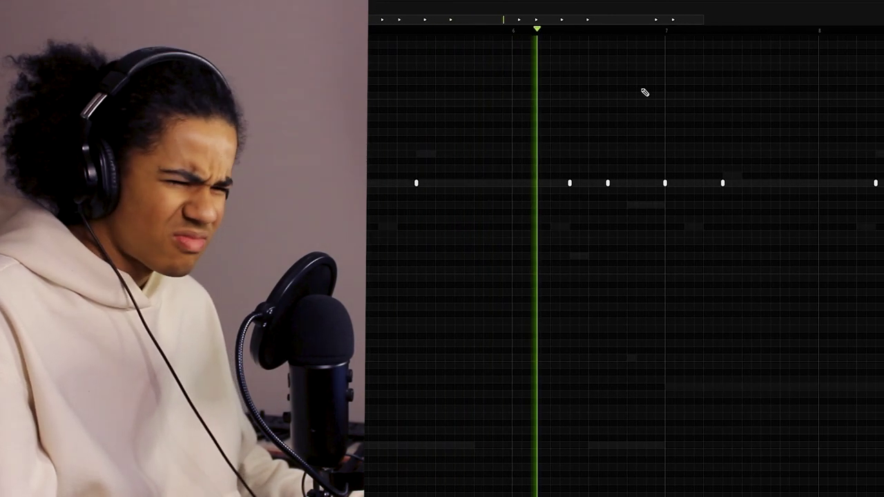
click(497, 31)
key(space)
right_click(527, 184)
key(space)
click(546, 184)
right_click(563, 184)
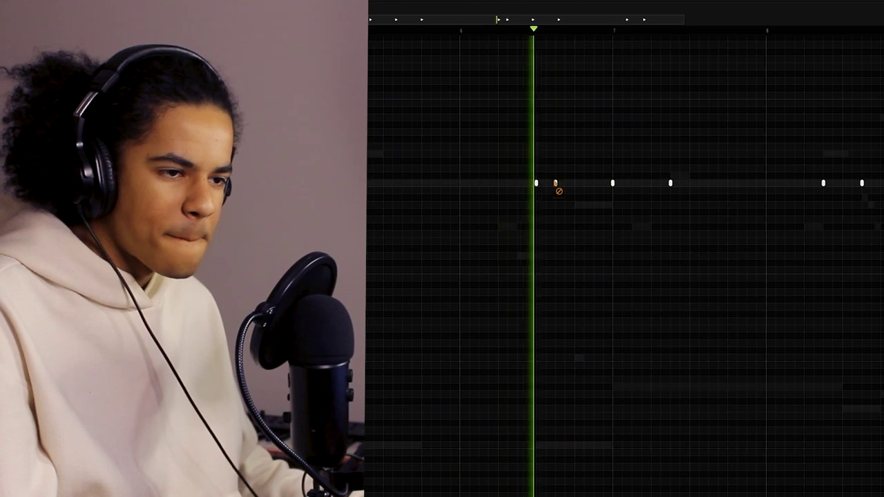
click(585, 185)
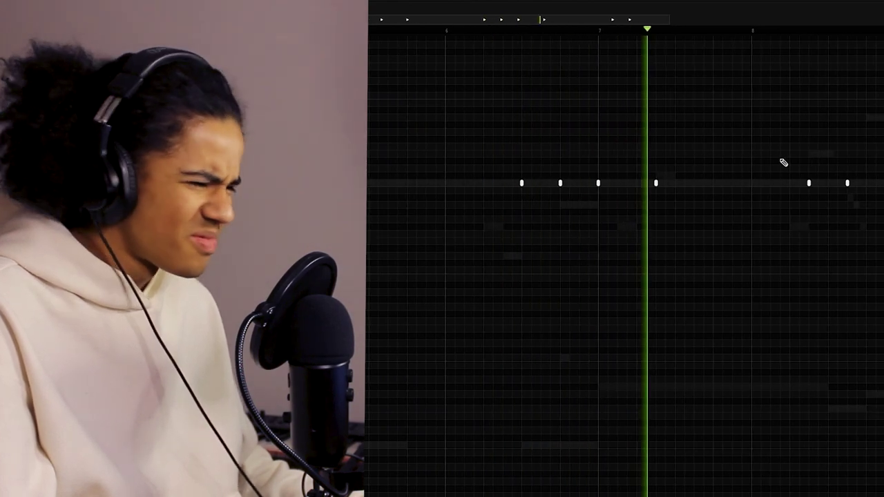
Delete the two kicks in bar 8, add a kick at beat 4 of bar 7, and place one near the middle of bar 8.
right_click(802, 184)
click(600, 31)
click(575, 31)
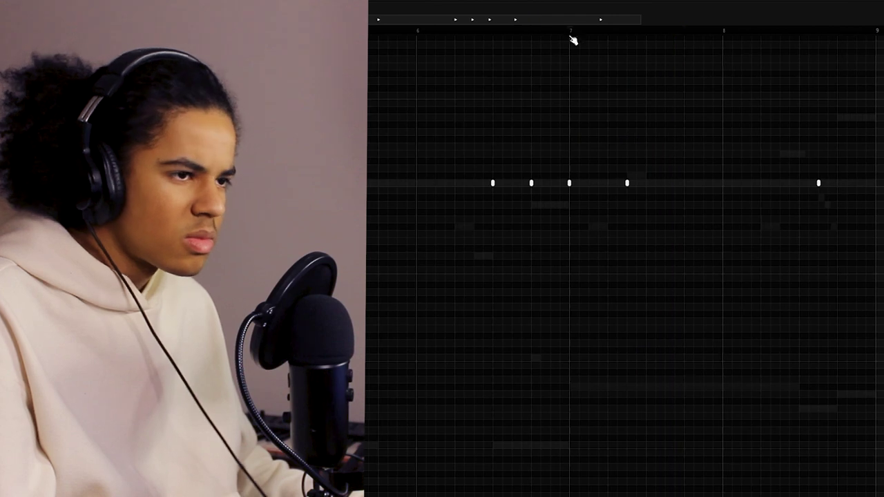
click(676, 183)
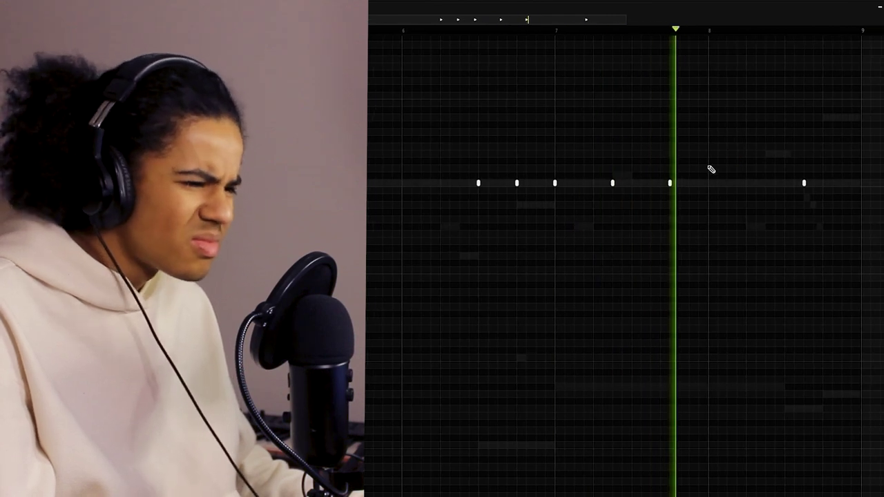
right_click(810, 183)
click(778, 183)
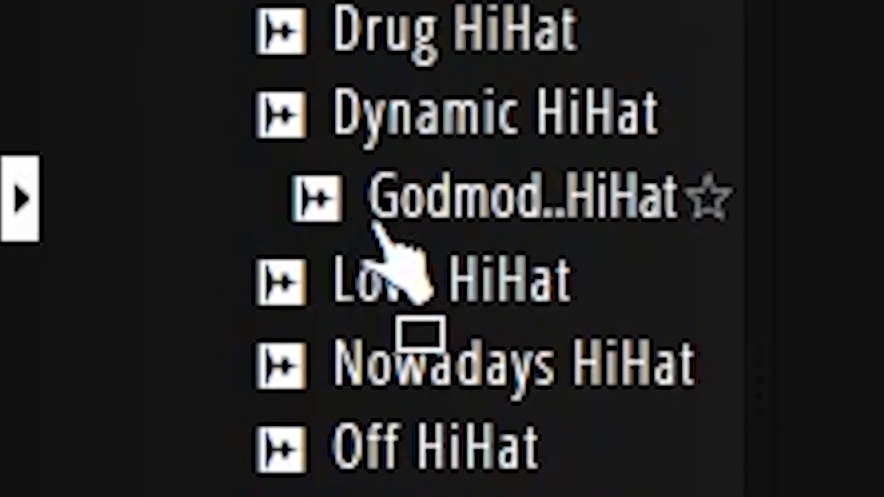
Swap the Ski HiHat channel's sample for Bully HiHat and add two hits to the SW Perc 002 row.
drag(385, 232, 438, 247)
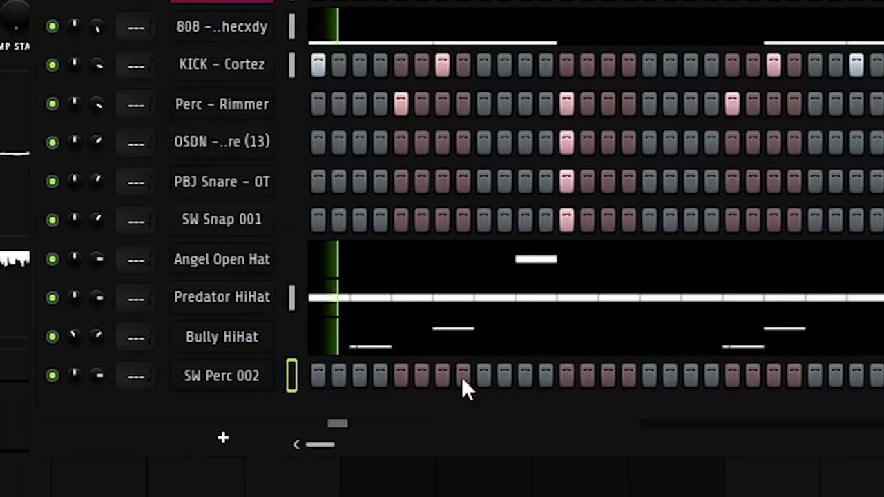
click(462, 377)
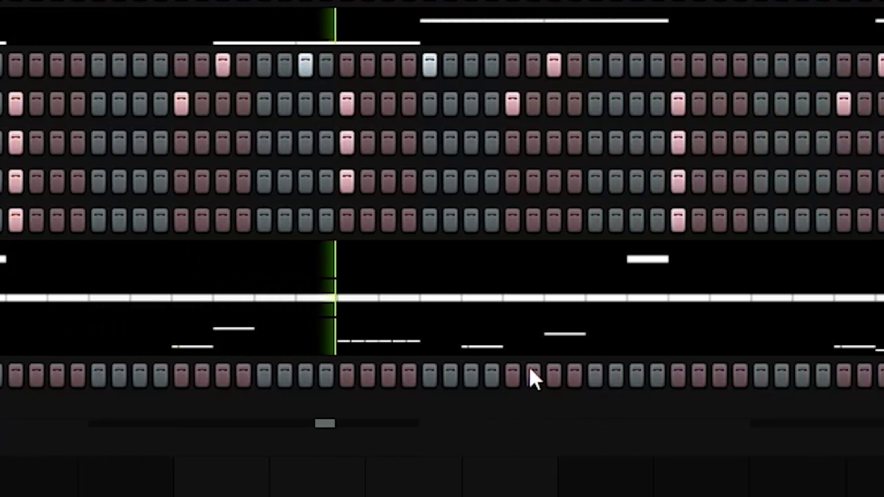
click(504, 375)
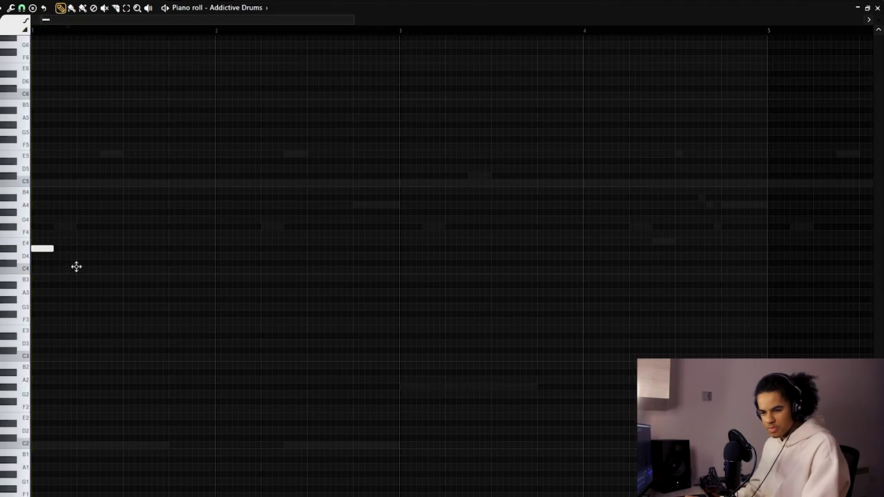
Add a C#4 note at beat 2 and a C4 note right after it in bar 1 of Addictive Drums.
scroll(173, 22, up, 2)
key(space)
key(space)
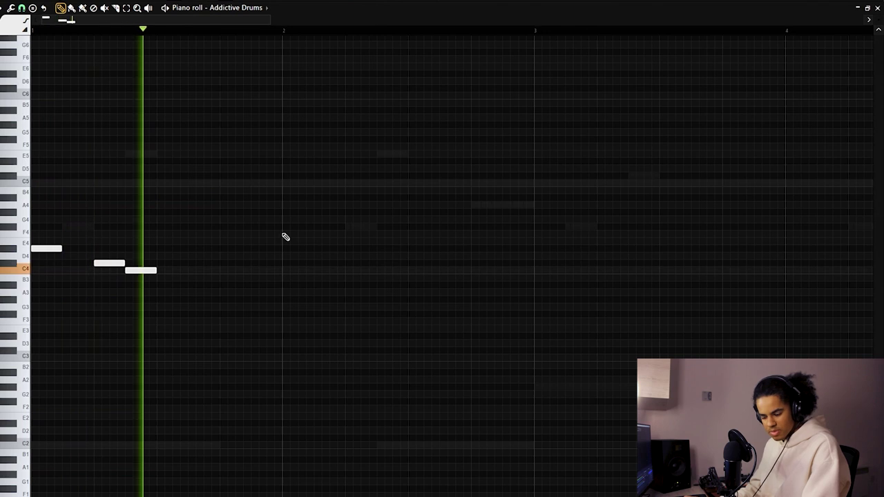
drag(218, 259, 225, 266)
click(266, 270)
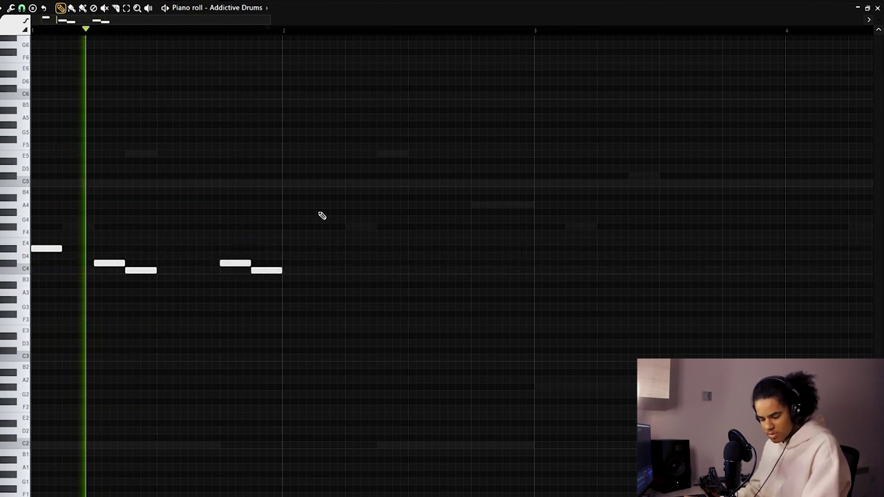
right_click(237, 264)
right_click(275, 271)
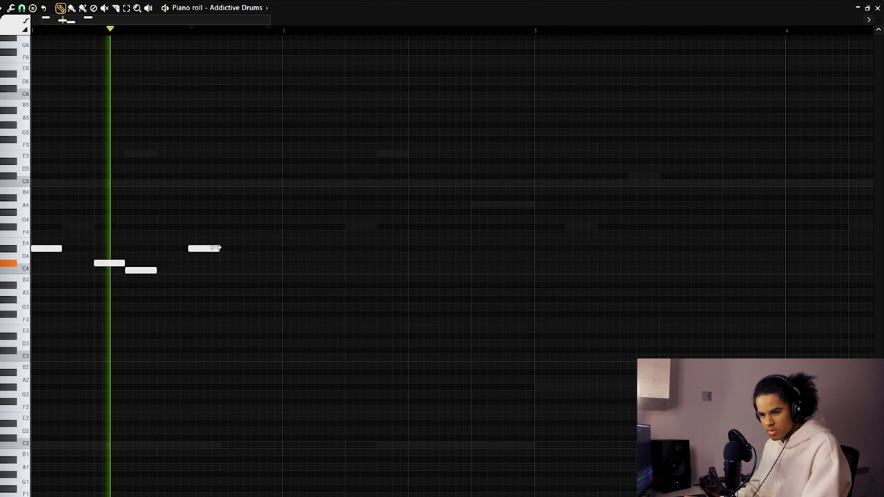
Raise the D#4 note before beat 4 of bar 1 to F#4 and add a C4 note at beat 4.
drag(193, 250, 188, 219)
click(225, 270)
Show the velocity lane for all Addictive Drums notes and lower the first three notes to progressively softer velocities.
key(ctrl+a)
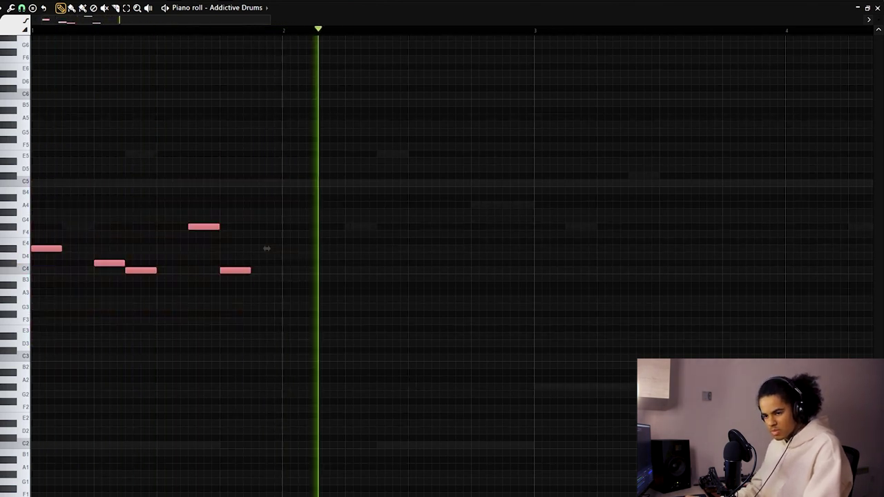
drag(76, 496, 76, 300)
key(space)
key(space)
click(59, 407)
key(space)
key(space)
click(96, 432)
key(space)
key(space)
click(126, 442)
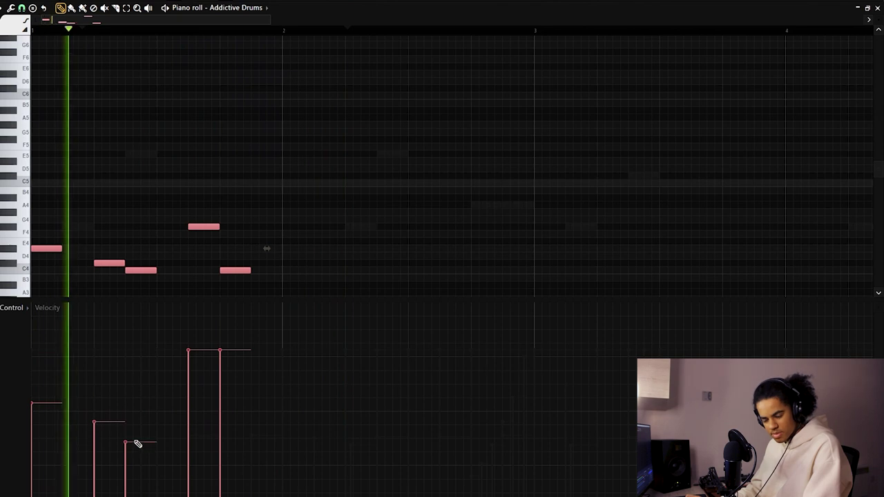
Lower the velocities of the F#4 and final C4 notes in bar 1, leaving the F#4 softer, and deselect the notes.
click(189, 386)
click(221, 434)
click(206, 455)
key(space)
key(space)
click(226, 392)
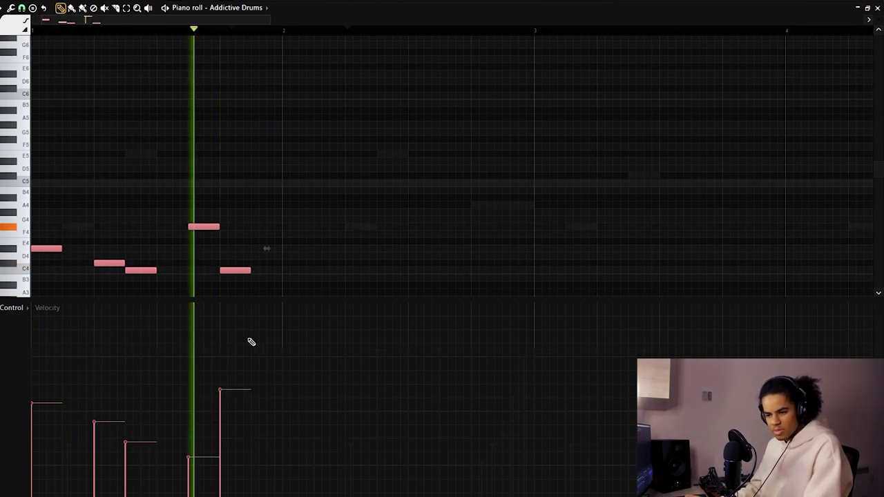
key(ctrl+d)
Add a D4 note at beat 3 of bar 1, give it a low velocity, and hide the velocity lane.
click(161, 256)
key(space)
key(space)
click(173, 484)
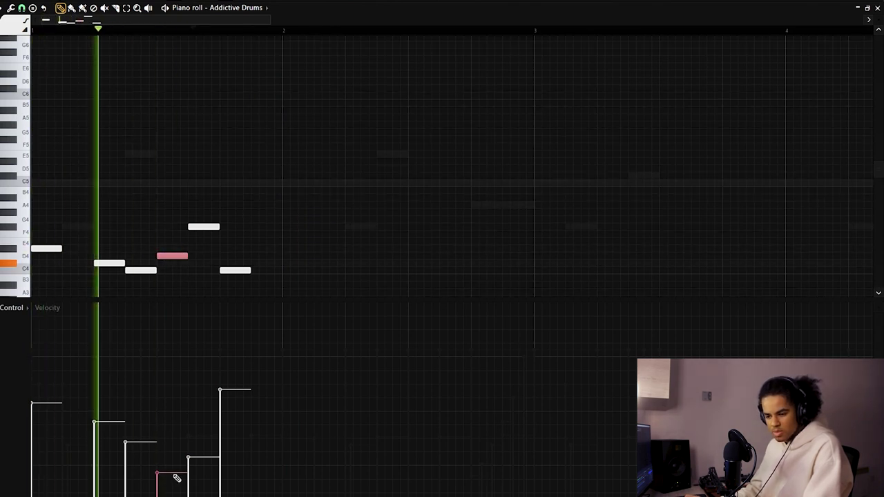
key(ctrl+d)
drag(214, 298, 312, 414)
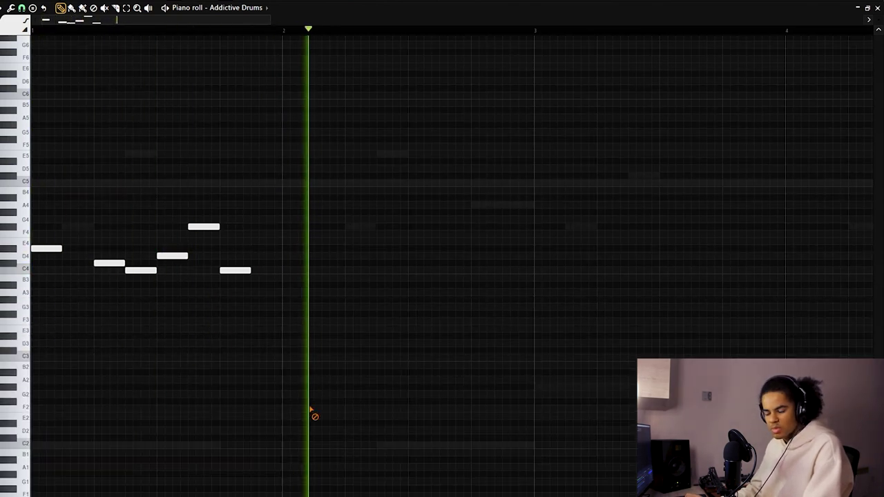
Add a D#4, C4, C#4, C4 drum phrase from beat 3 to the end of bar 2.
click(408, 249)
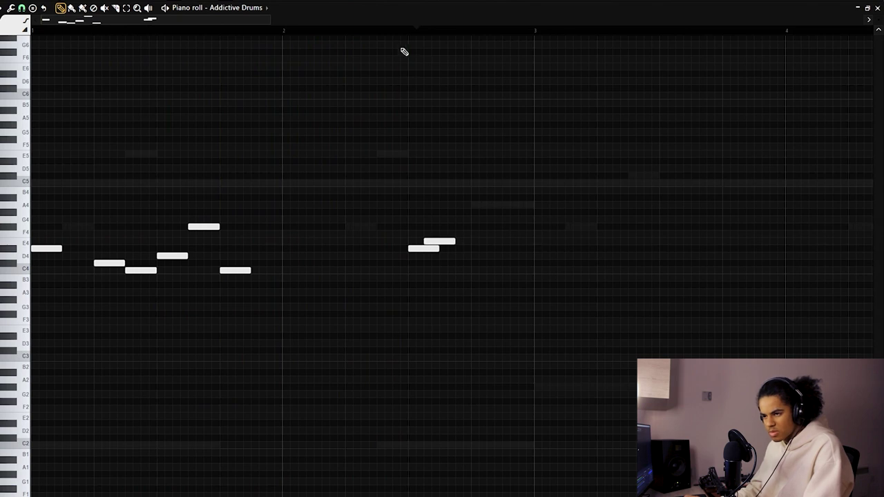
right_click(445, 241)
key(space)
key(space)
click(506, 271)
Select the four drum notes in bar 2, lower their velocities, and hide the velocity lane again.
drag(565, 216, 385, 364)
key(alt+e)
mouse_move(415, 477)
mouse_down()
mouse_move(447, 490)
mouse_move(490, 488)
mouse_up()
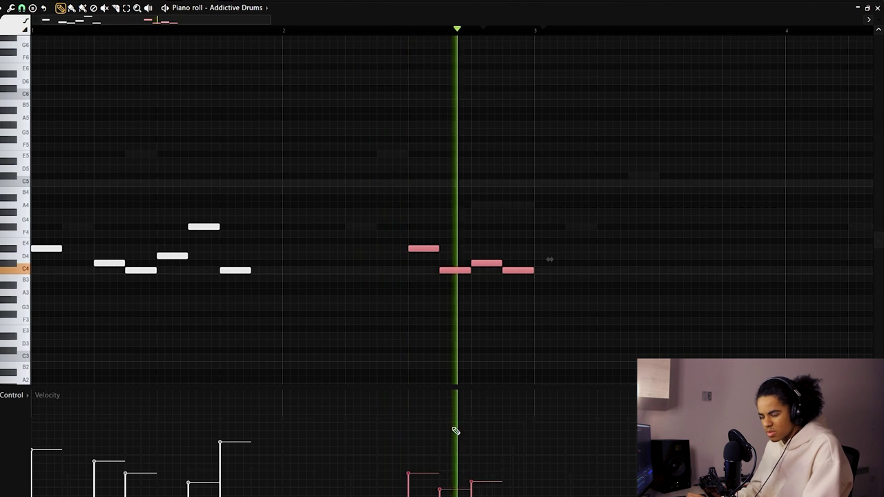
click(465, 384)
right_click(471, 386)
key(space)
key(alt+e)
Duplicate the two-bar Addictive Drums pattern into bars 3 and 4 and play it back.
key(ctrl+b)
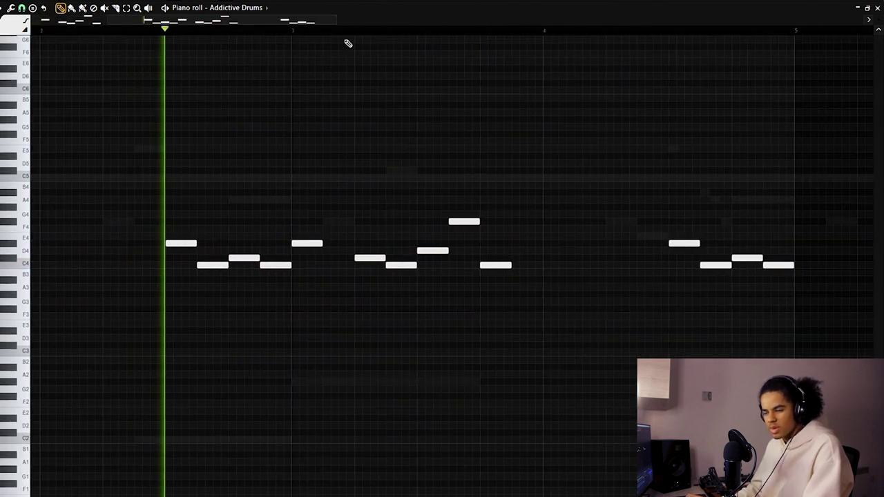
scroll(348, 31, down, 6)
key(space)
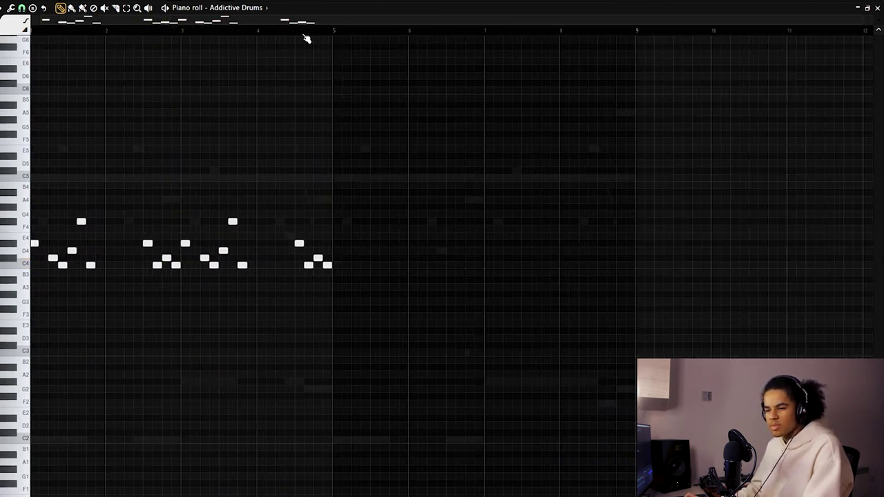
key(space)
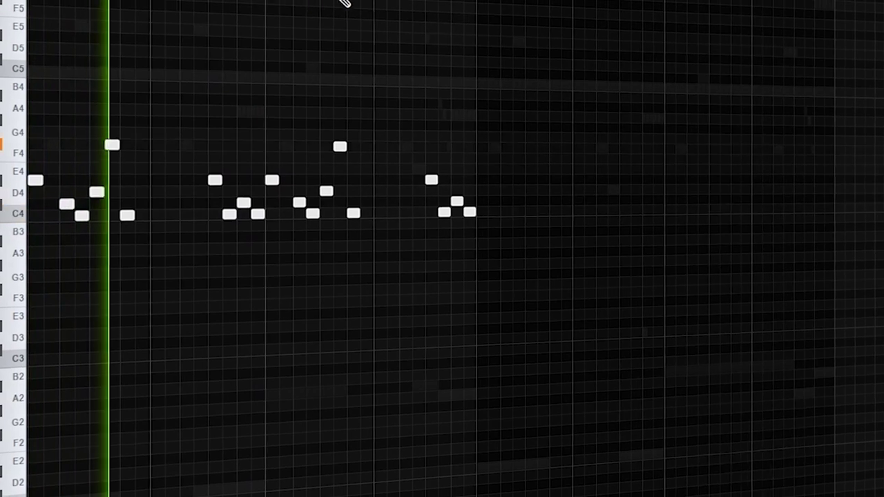
key(ctrl+d)
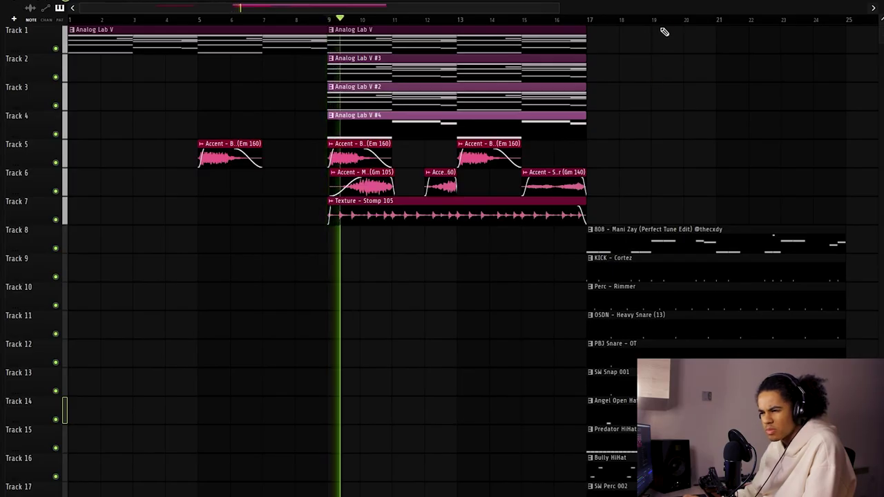
Duplicate the melody, accent and texture clips on Tracks 1 to 7 from bars 9–16 into bars 17–24 of the playlist.
scroll(665, 31, down, 4)
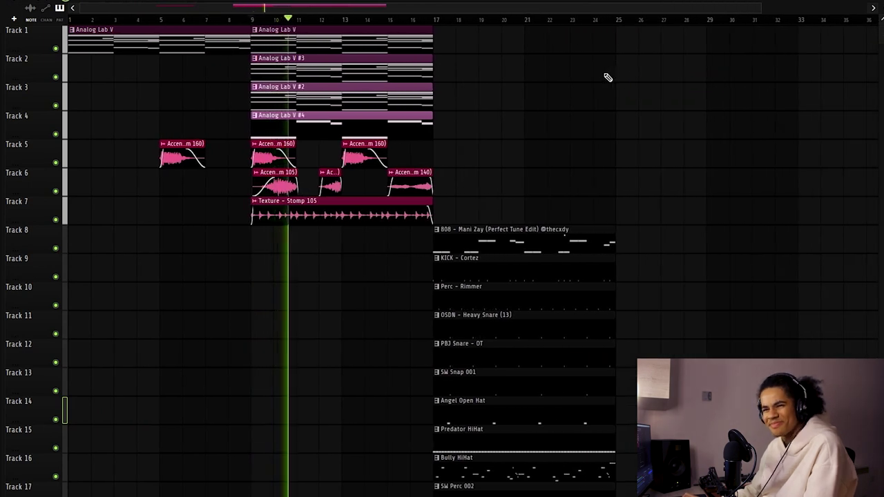
drag(490, 26, 267, 218)
key(ctrl+b)
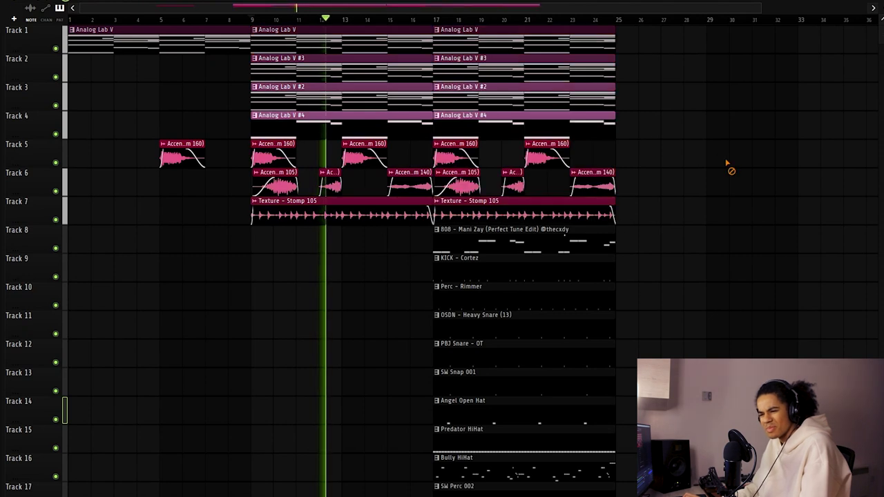
drag(488, 267, 450, 263)
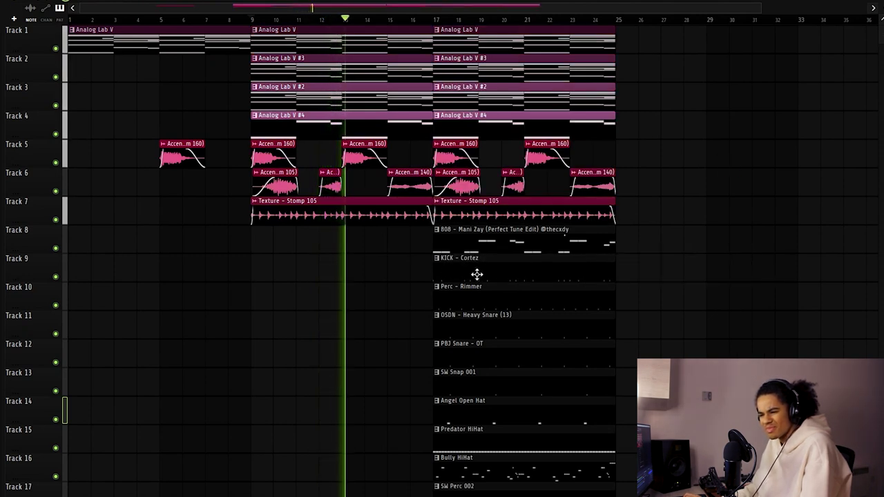
Remove the Analog Lab V #4 clip from bars 17–24 and move the KICK - Cortez clip, shortened to four bars, to bars 29–32.
right_click(472, 115)
drag(438, 264, 520, 278)
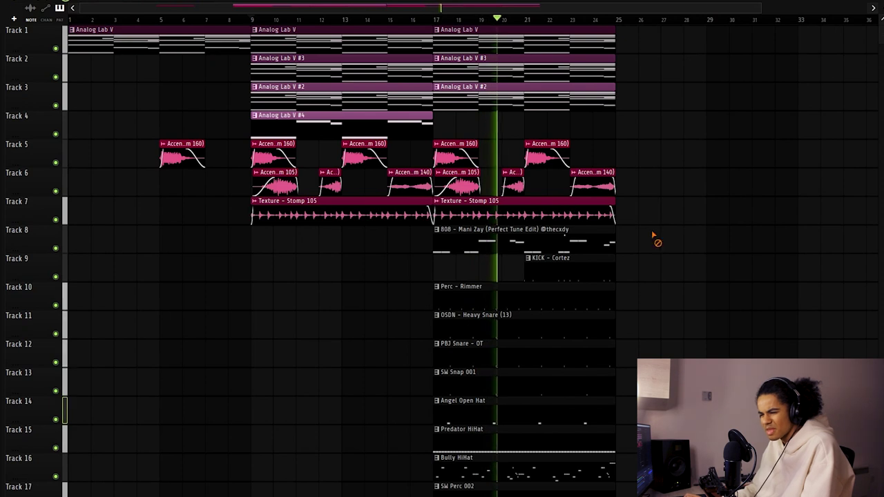
mouse_move(573, 257)
mouse_down()
mouse_move(770, 257)
mouse_move(756, 259)
mouse_up()
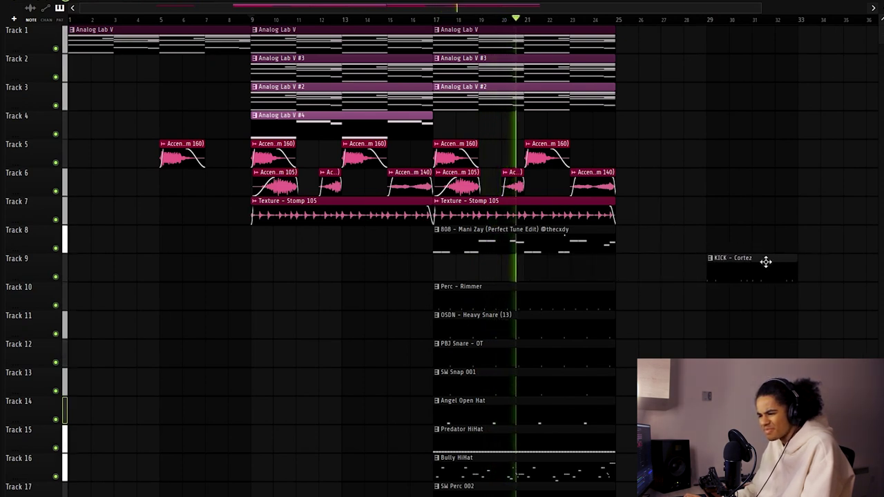
Duplicate all clips of bars 17–24 into bars 25–32 and extend the KICK - Cortez clip back to bar 25.
drag(642, 28, 493, 480)
scroll(493, 476, down, 1)
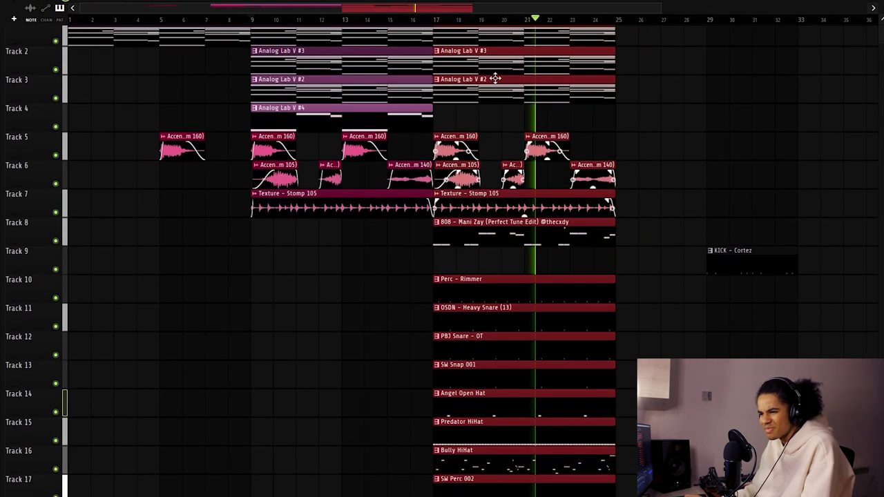
key(ctrl+b)
click(864, 116)
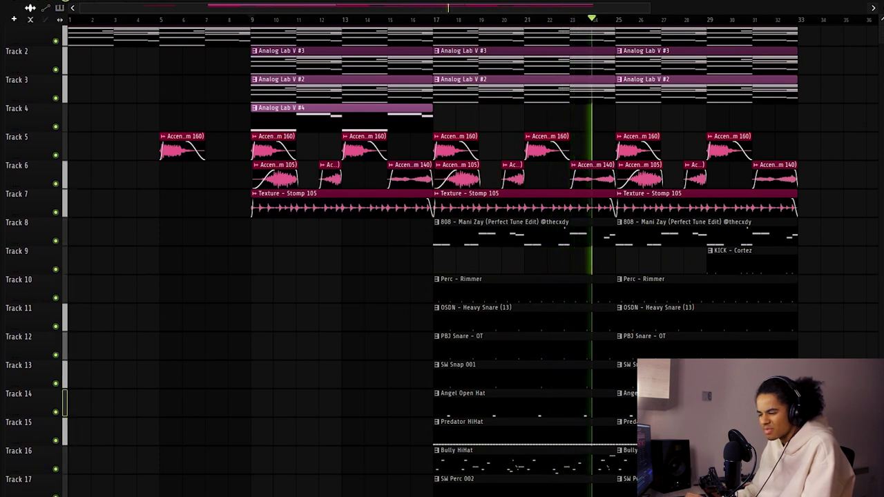
scroll(717, 302, up, 1)
drag(705, 274, 628, 274)
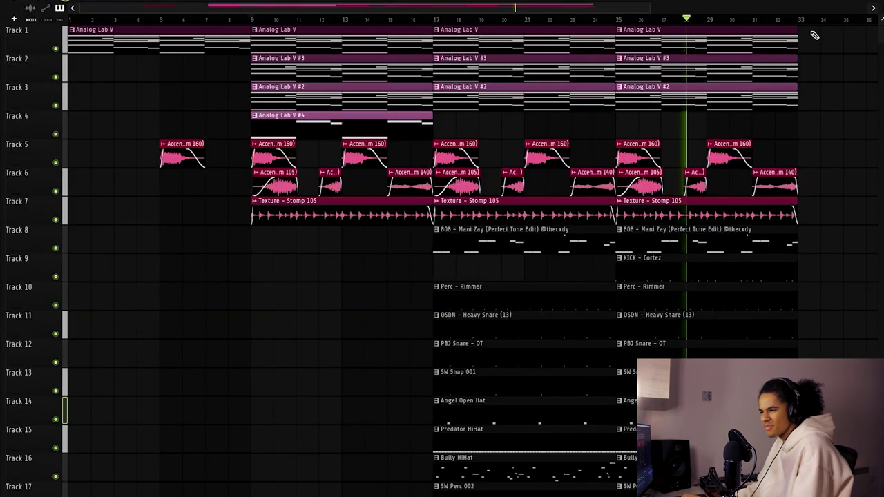
Select all clips in bars 17–32 and duplicate them into bars 33–48, then clear the selection.
scroll(818, 25, down, 2)
drag(769, 34, 435, 495)
key(ctrl+b)
drag(664, 156, 616, 156)
key(ctrl+d)
Delete the 808 and drum clips in bars 33–40 and copy the Analog Lab V #4 clip to bars 33–40 on Track 4.
right_click(545, 237)
drag(545, 237, 537, 472)
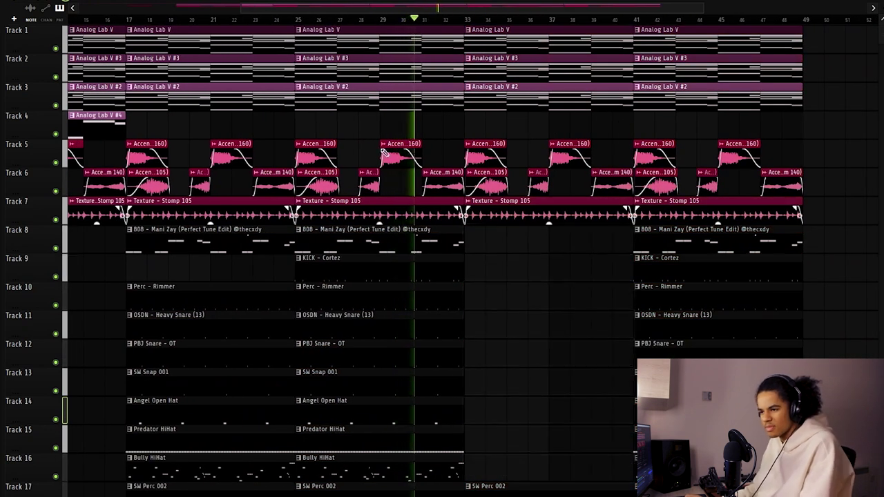
scroll(433, 29, down, 3)
drag(146, 116, 519, 113)
Copy the drum clips on Tracks 9 to 17 from bars 41–48 into bars 33–40 and trim their start to bar 35.
drag(551, 263, 761, 494)
mouse_move(647, 290)
mouse_down()
mouse_move(551, 294)
mouse_move(751, 281)
mouse_move(527, 275)
mouse_up()
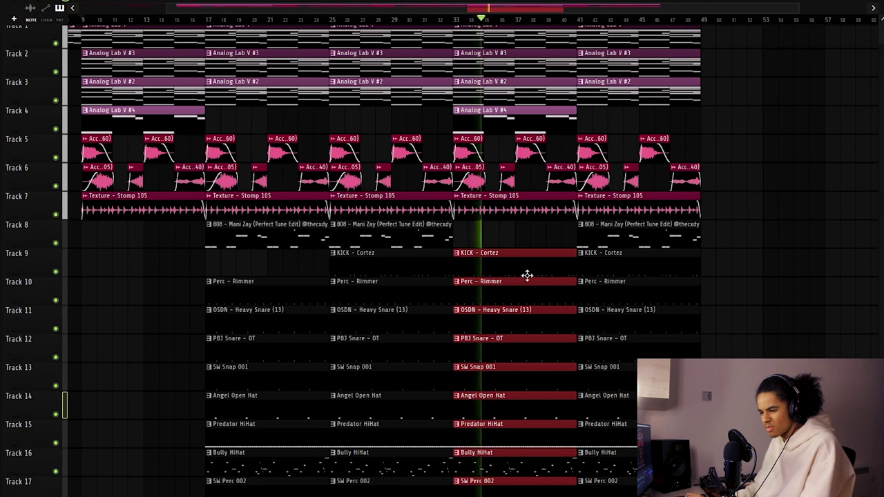
drag(475, 274, 484, 278)
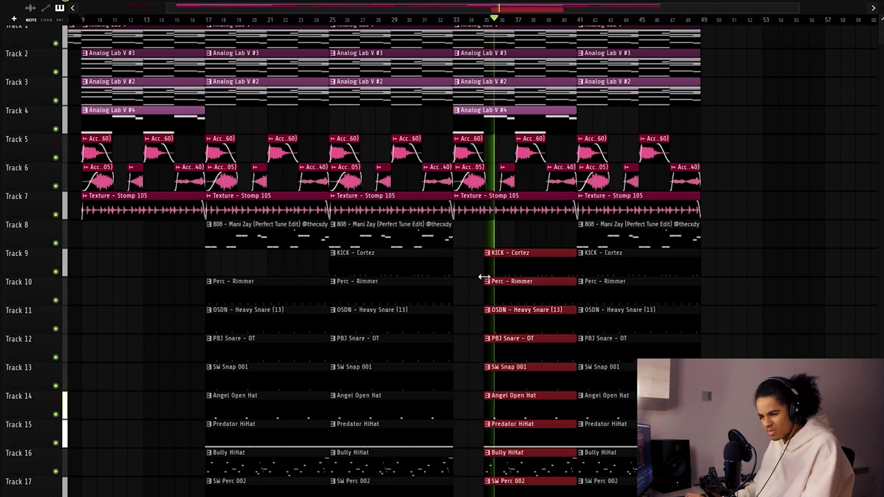
ctrl+click(513, 241)
Delete the 808 clip in bars 41–48 and place an Analog Lab V #4 clip on Track 4 at bar 41.
right_click(638, 239)
scroll(719, 249, up, 1)
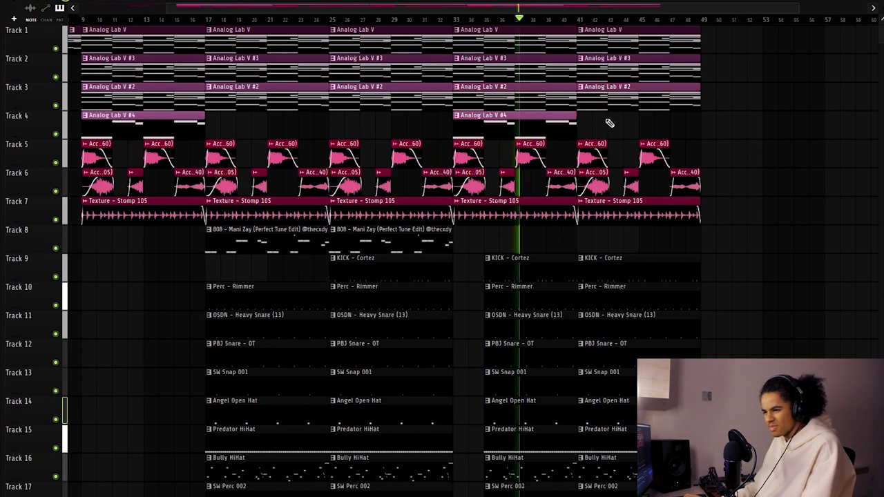
click(609, 123)
Move the last 105 accent clip from bar 89 on Track 6 to bar 88 on Track 5.
scroll(556, 26, down, 2)
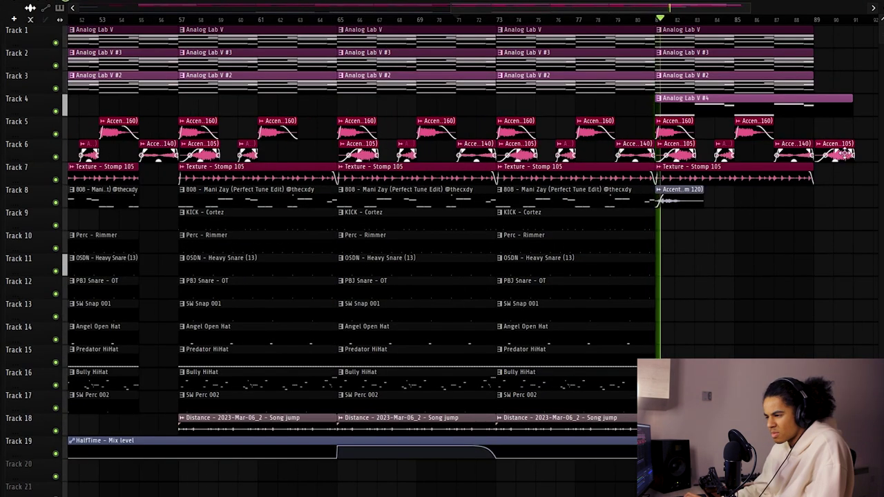
drag(846, 153, 825, 119)
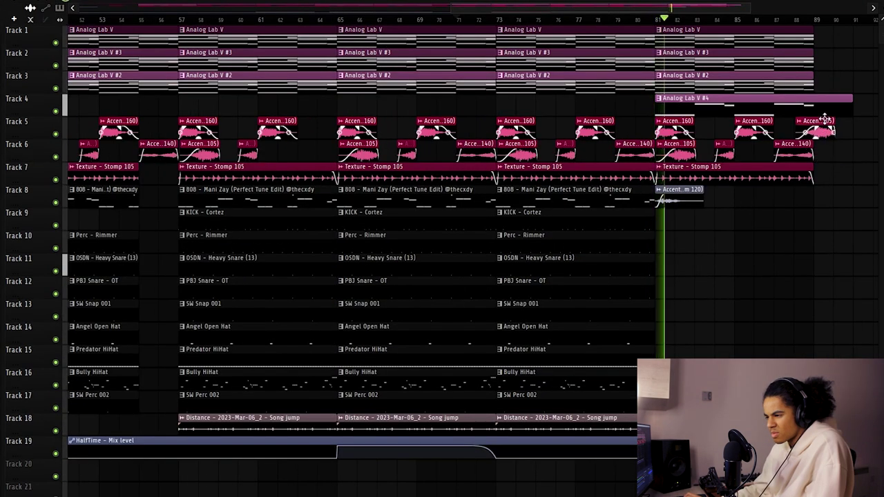
scroll(759, 24, down, 3)
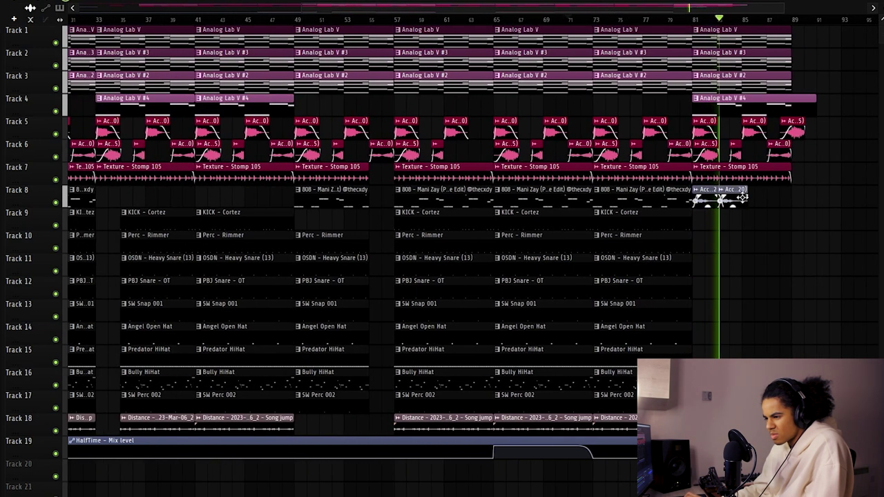
Copy the A#m 120 accent clip on Track 8 from bar 83 to bar 86.
scroll(783, 28, up, 3)
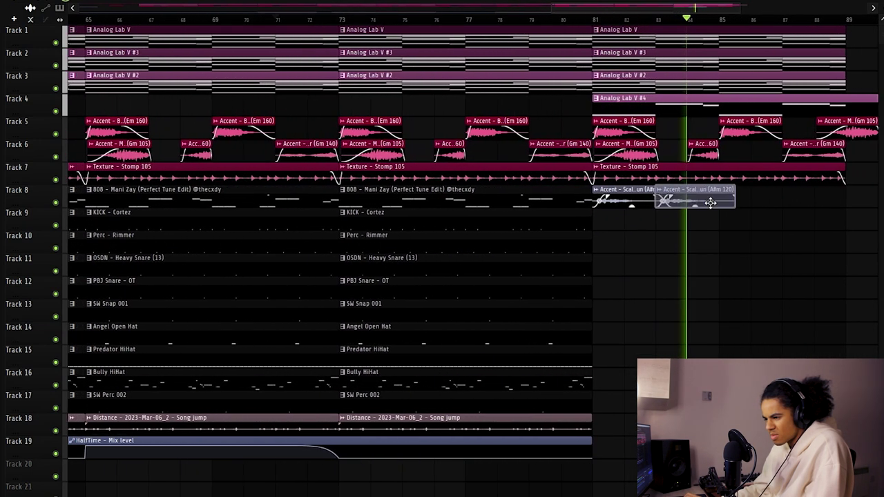
drag(711, 204, 802, 200)
scroll(781, 27, down, 4)
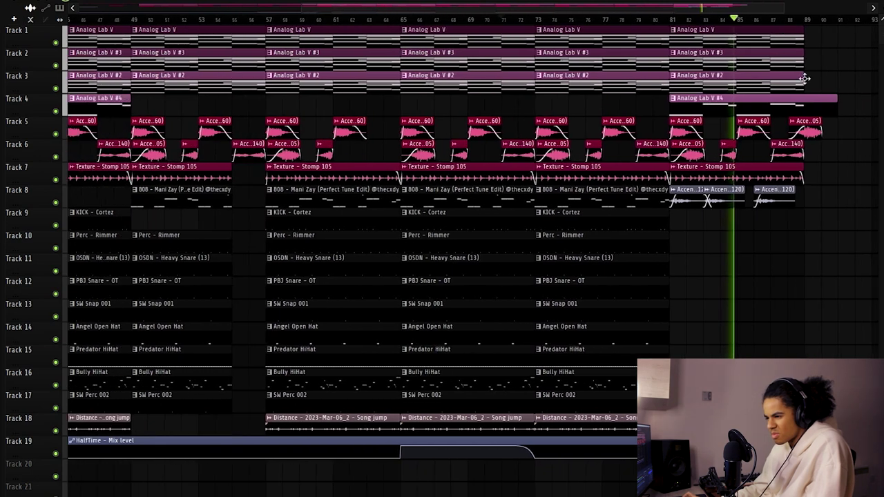
Play through the outro and extend the final Analog Lab V #4 clip on Track 4 to bar 95.
scroll(834, 19, down, 3)
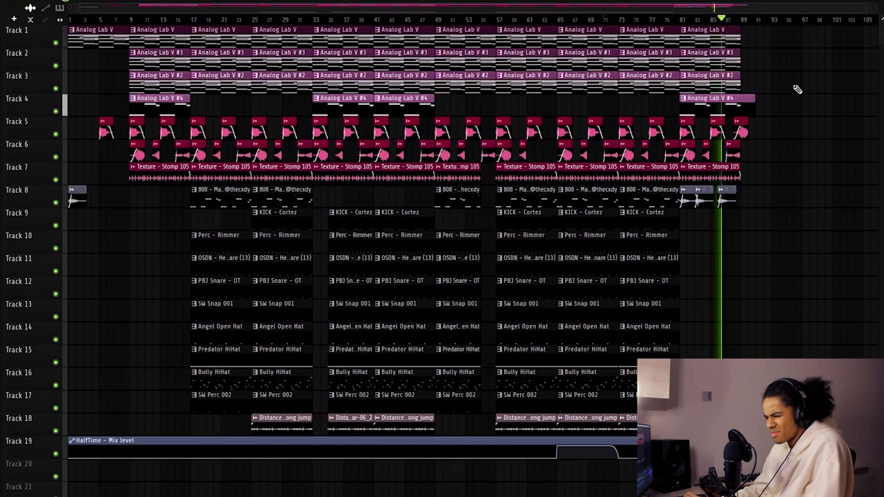
scroll(773, 22, up, 4)
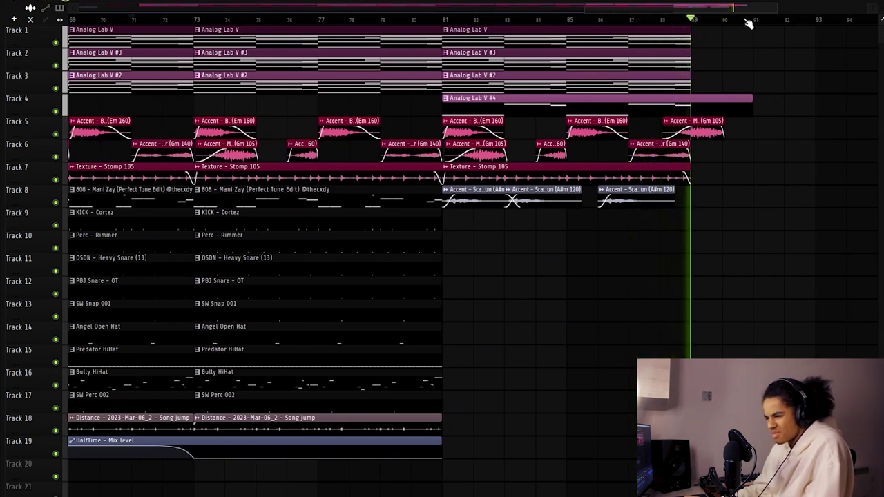
scroll(749, 23, down, 5)
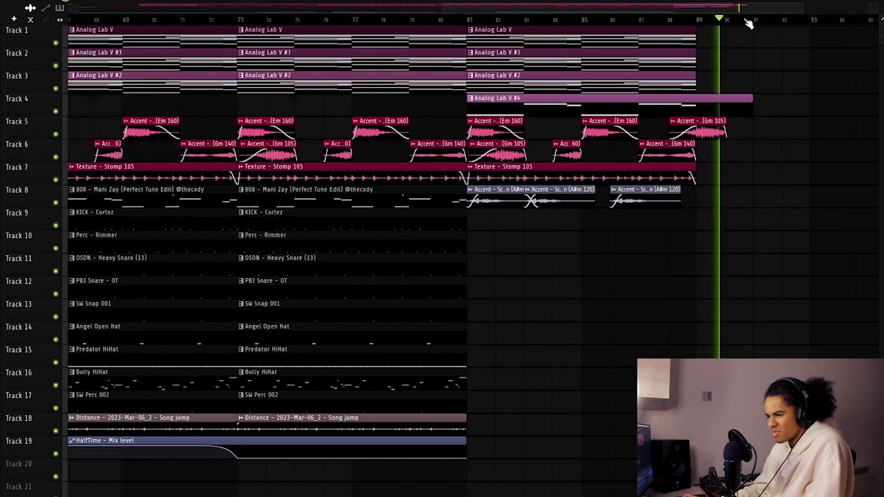
scroll(748, 22, down, 3)
drag(749, 104, 781, 114)
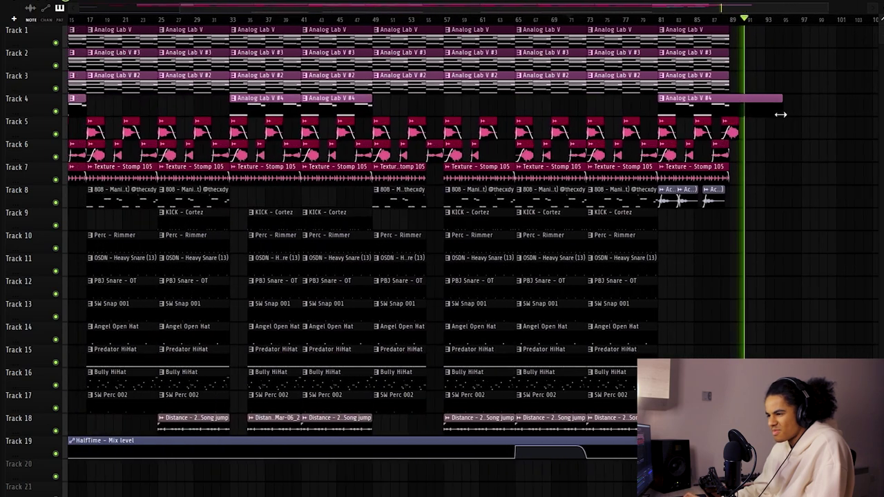